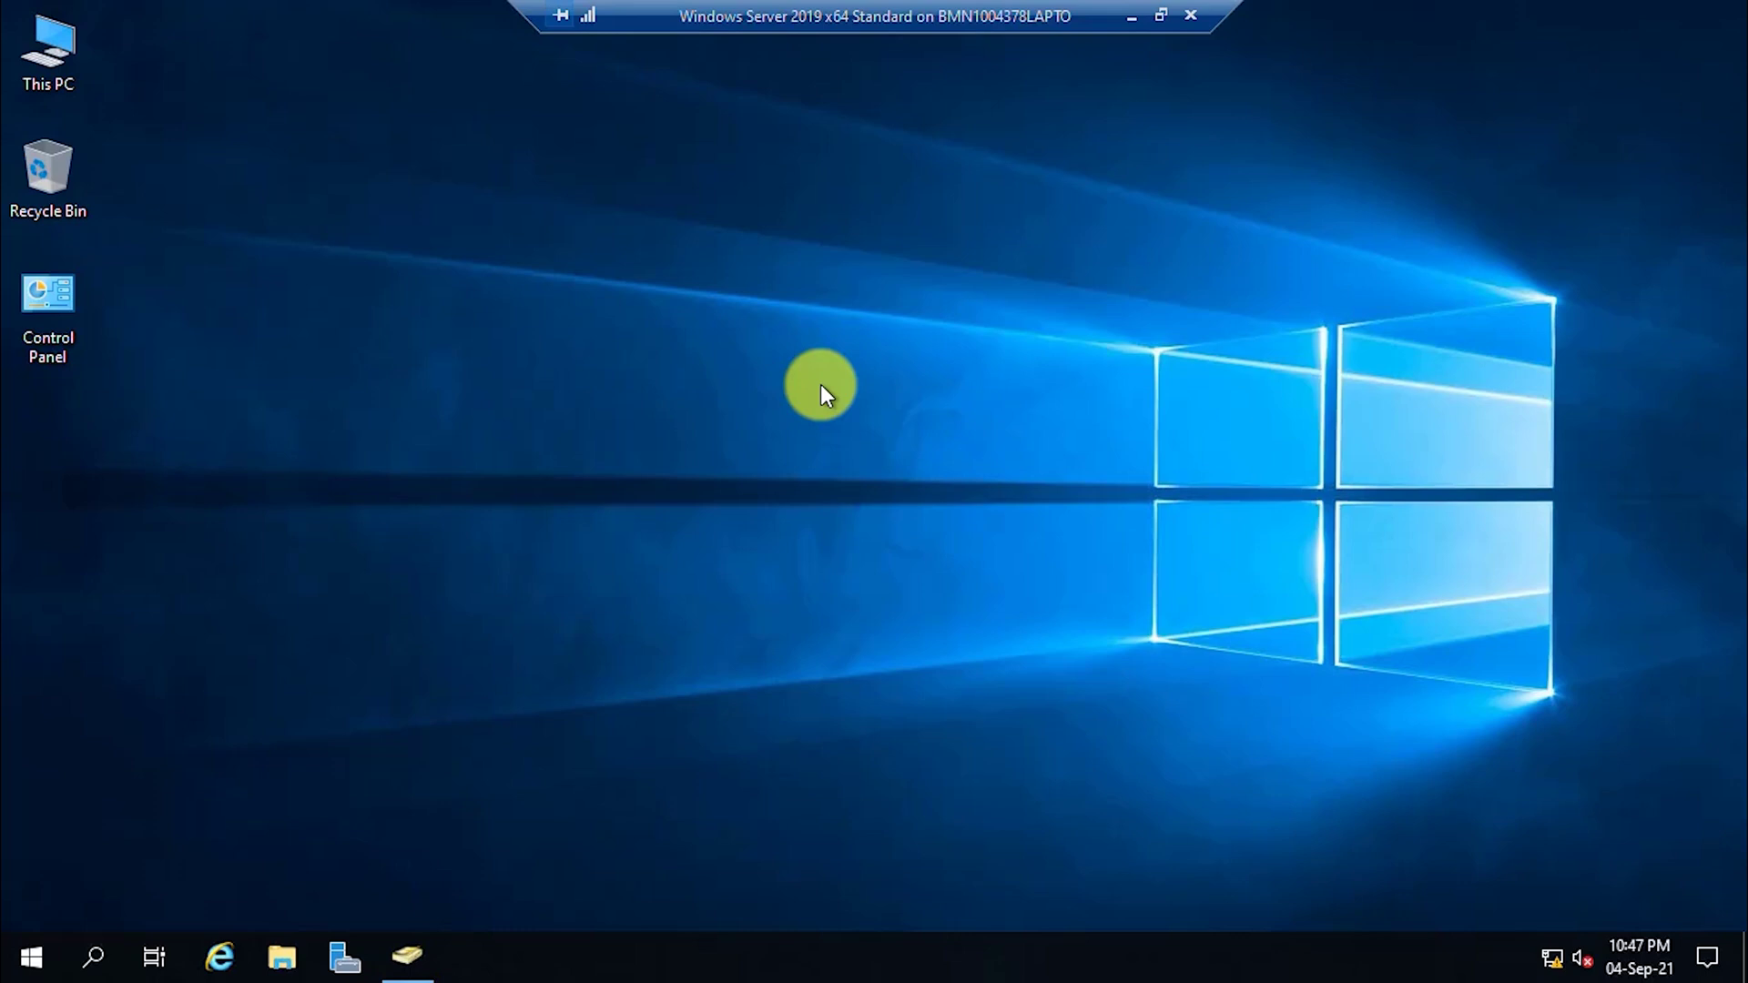
Show the empty default Computers container of TechForAll.Com in Active Directory Users and Computers.
{"action": "left_click", "coordinate": [415, 954]}
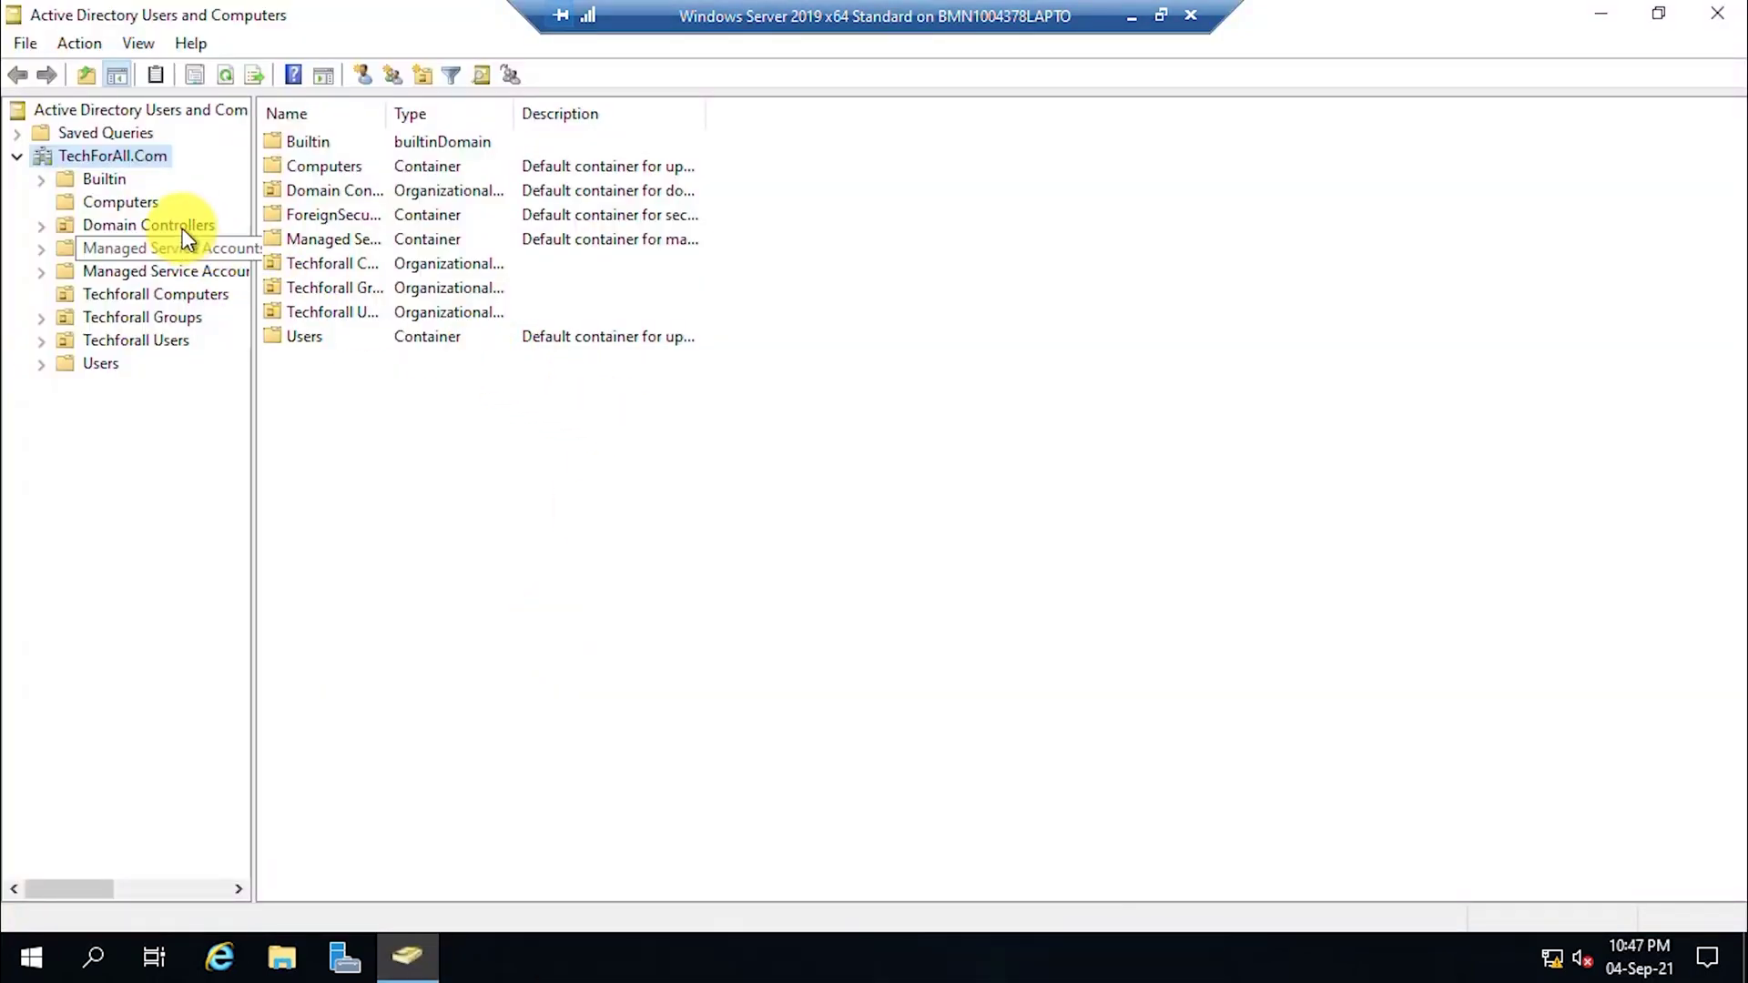
{"action": "left_click", "coordinate": [146, 204]}
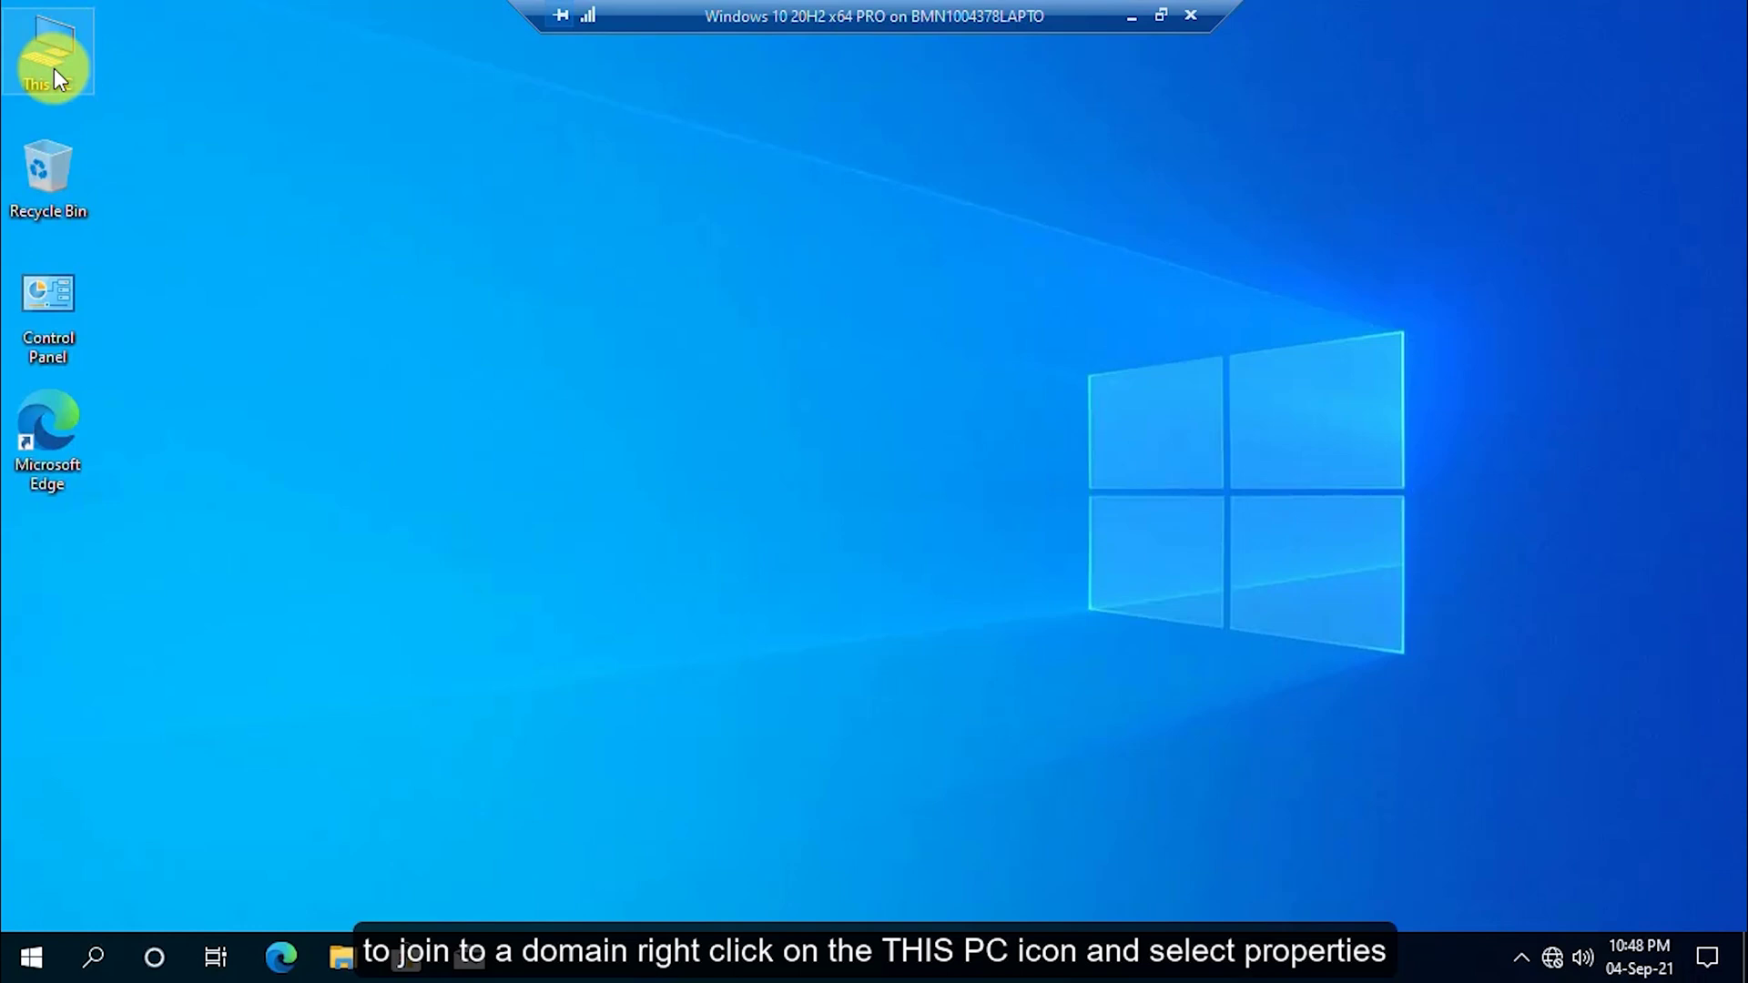
Open System Properties' Computer Name tab from This PC's About page.
{"action": "right_click", "coordinate": [54, 78]}
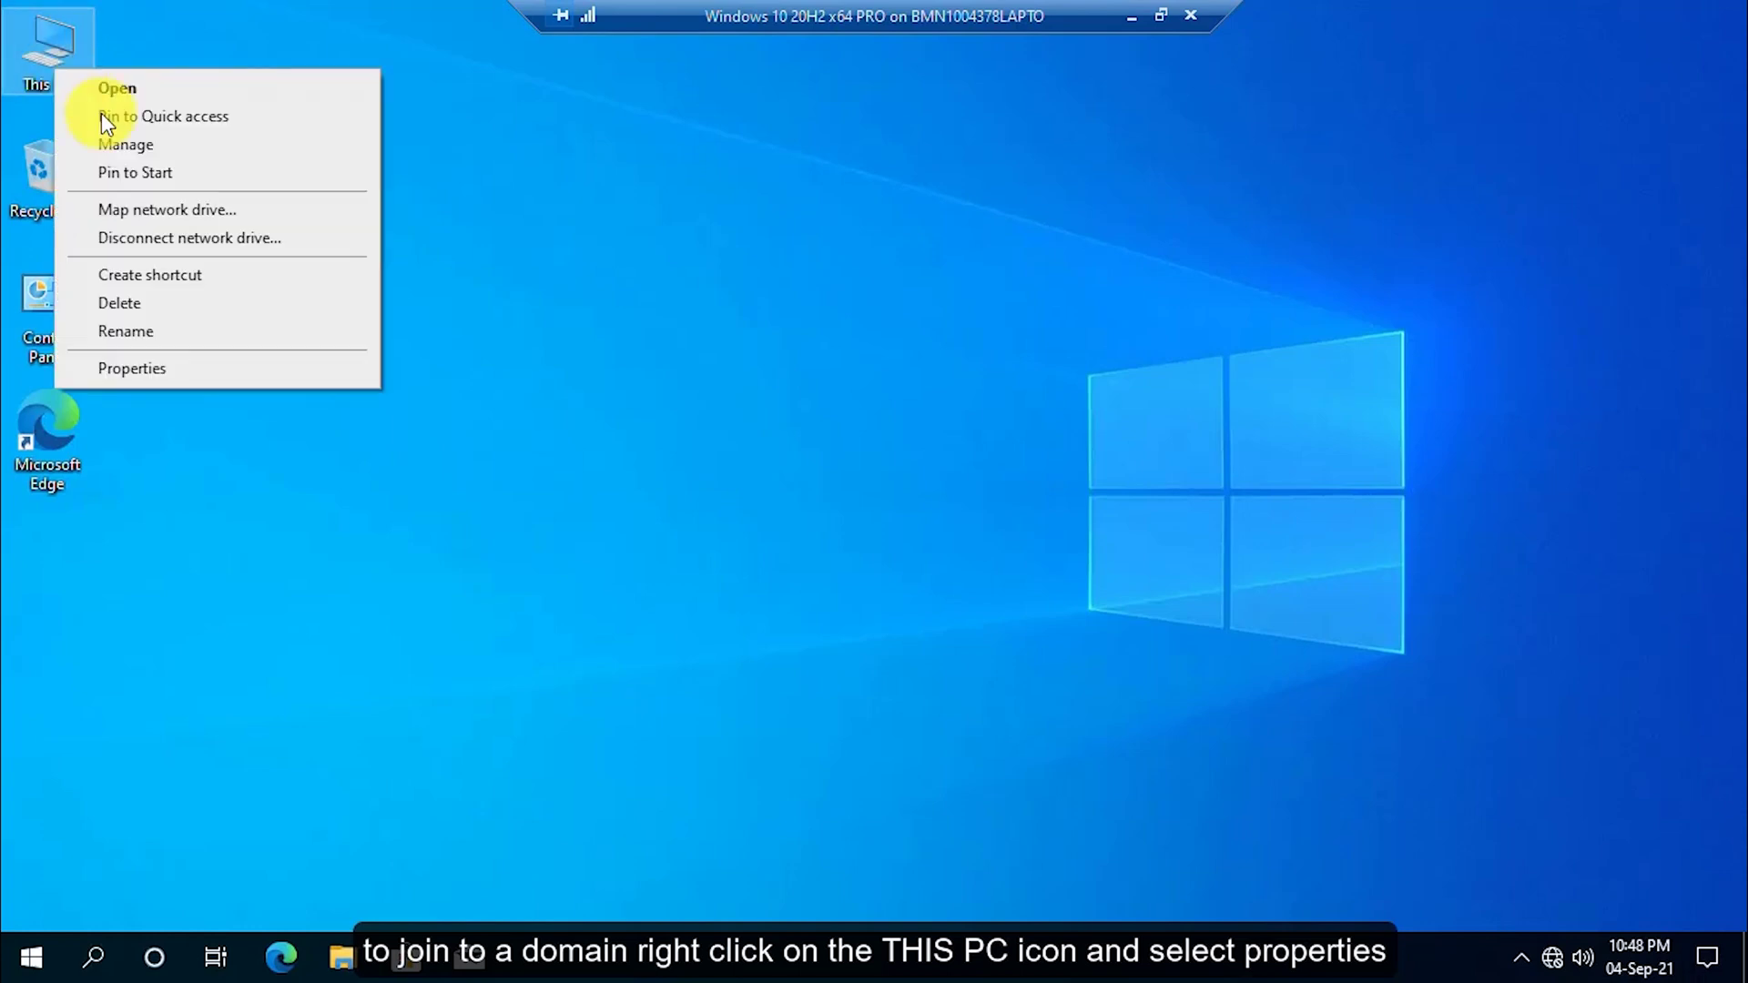
{"action": "left_click", "coordinate": [234, 367]}
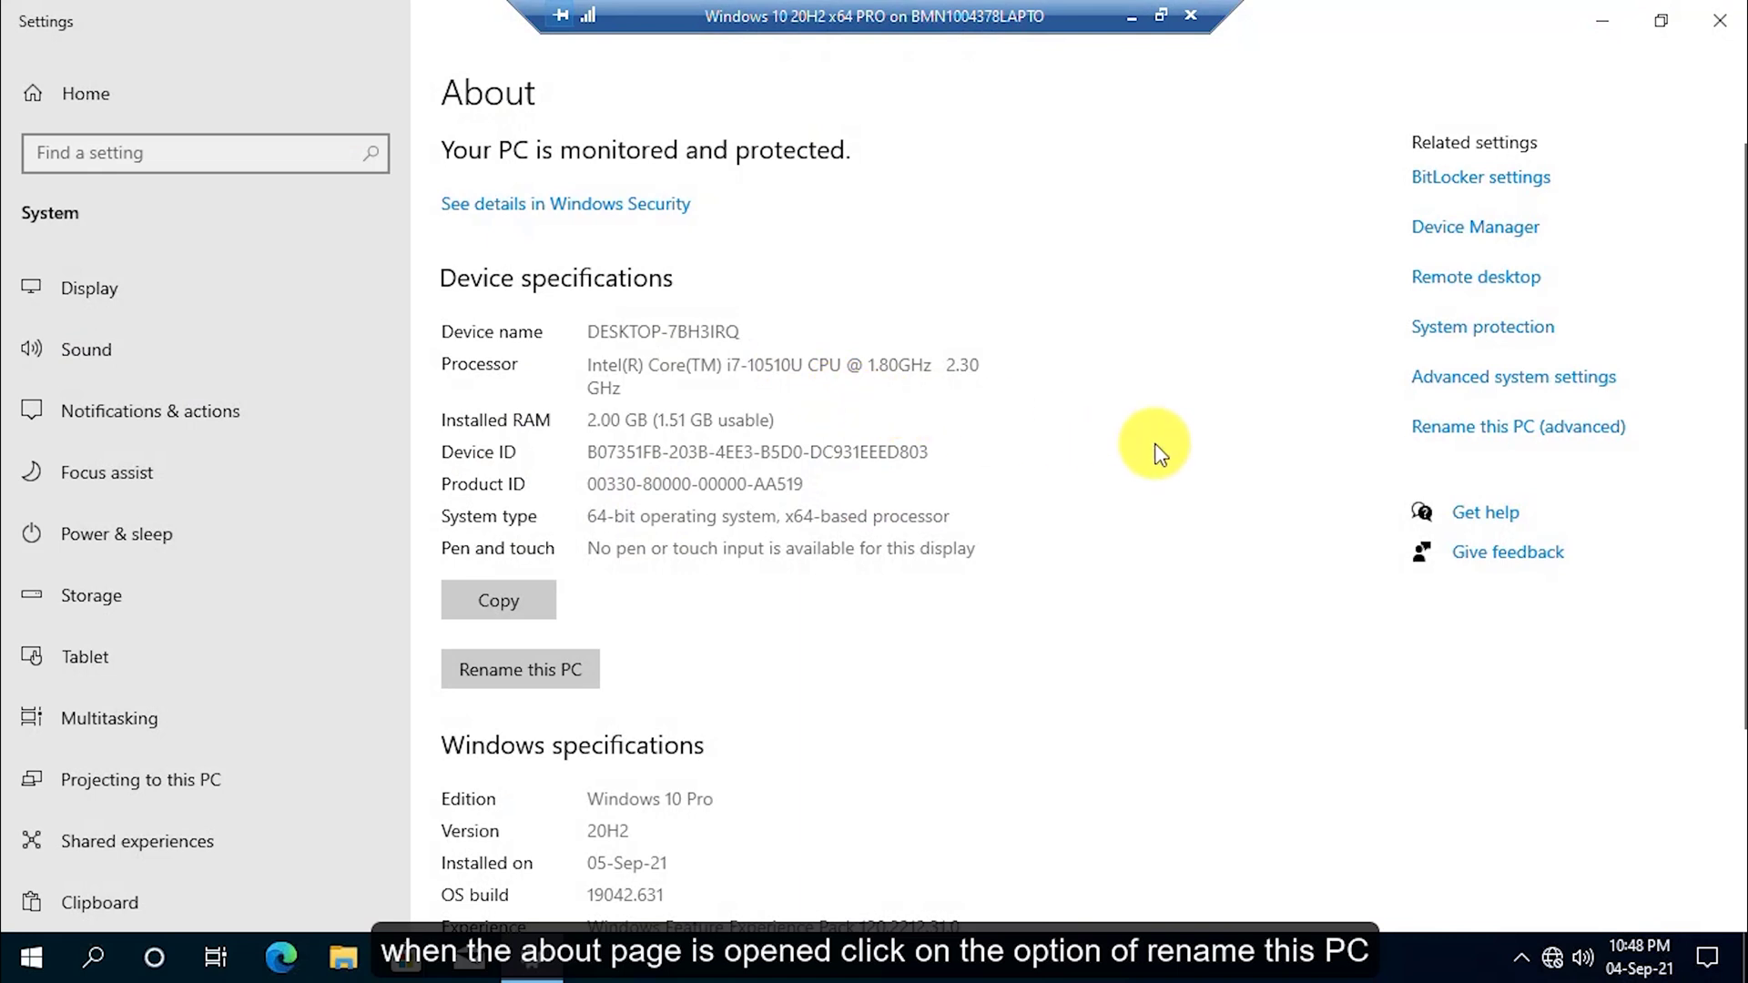
{"action": "left_click", "coordinate": [1482, 435]}
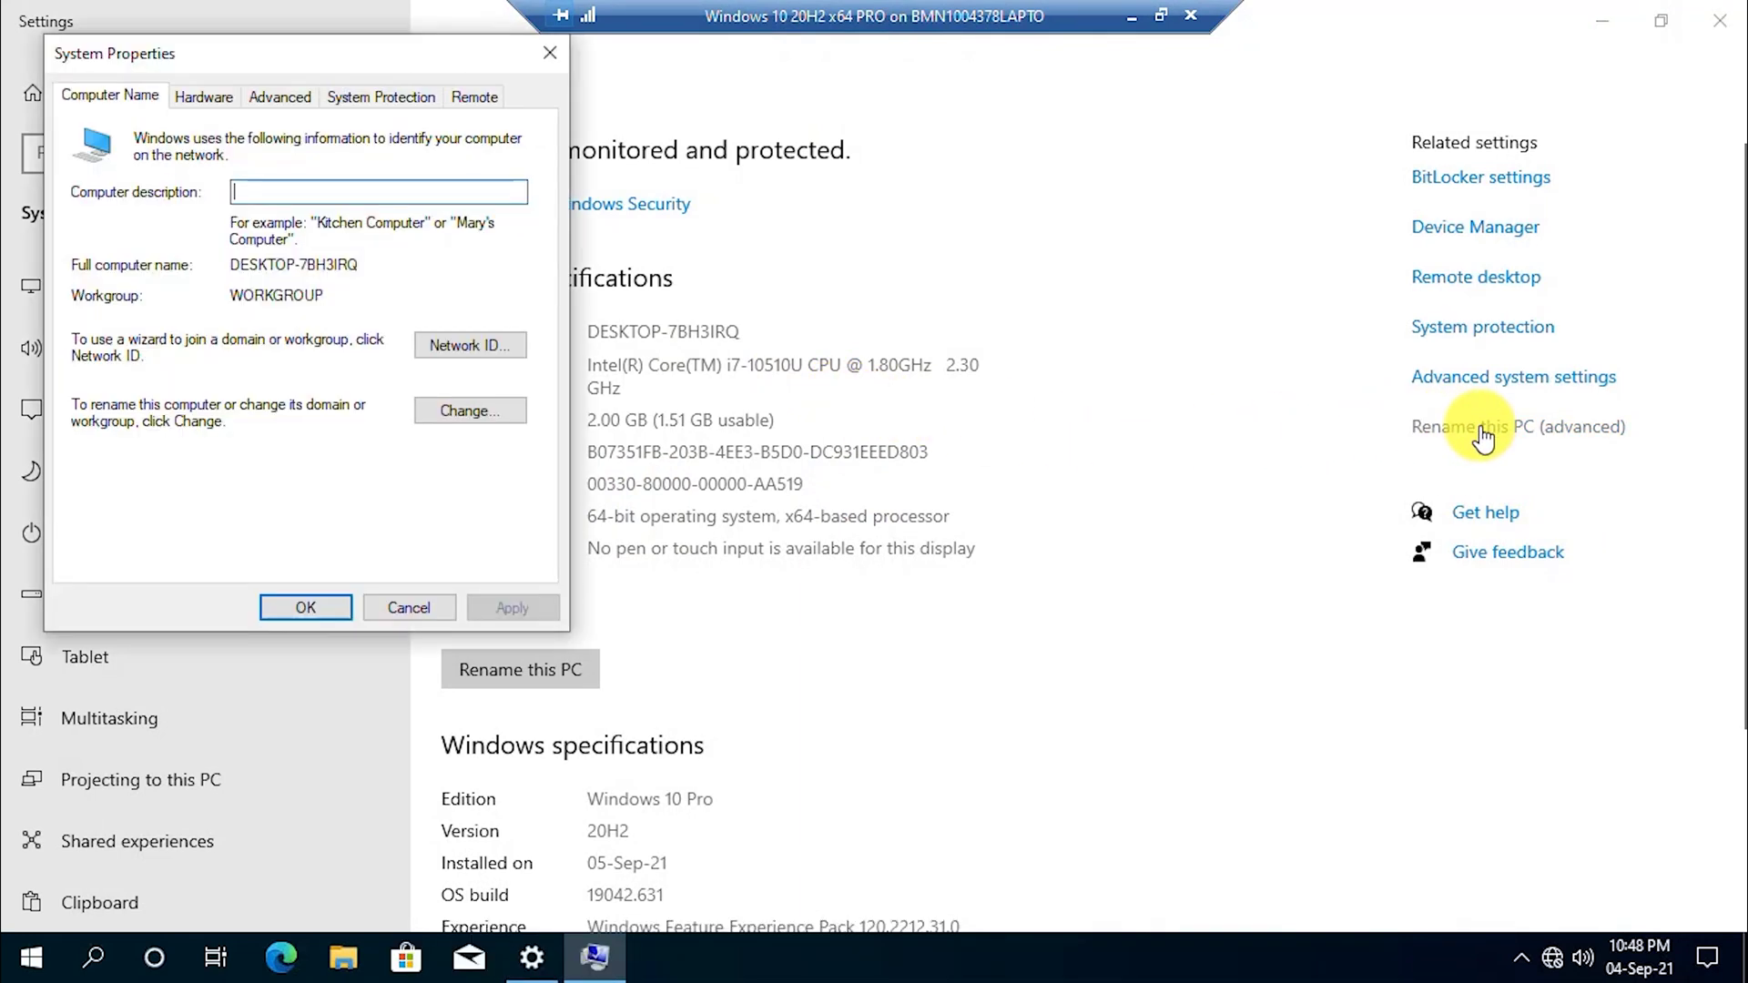
Rename the PC to the user's laptop name and request joining domain TechForAll.com.
{"action": "left_click", "coordinate": [469, 411]}
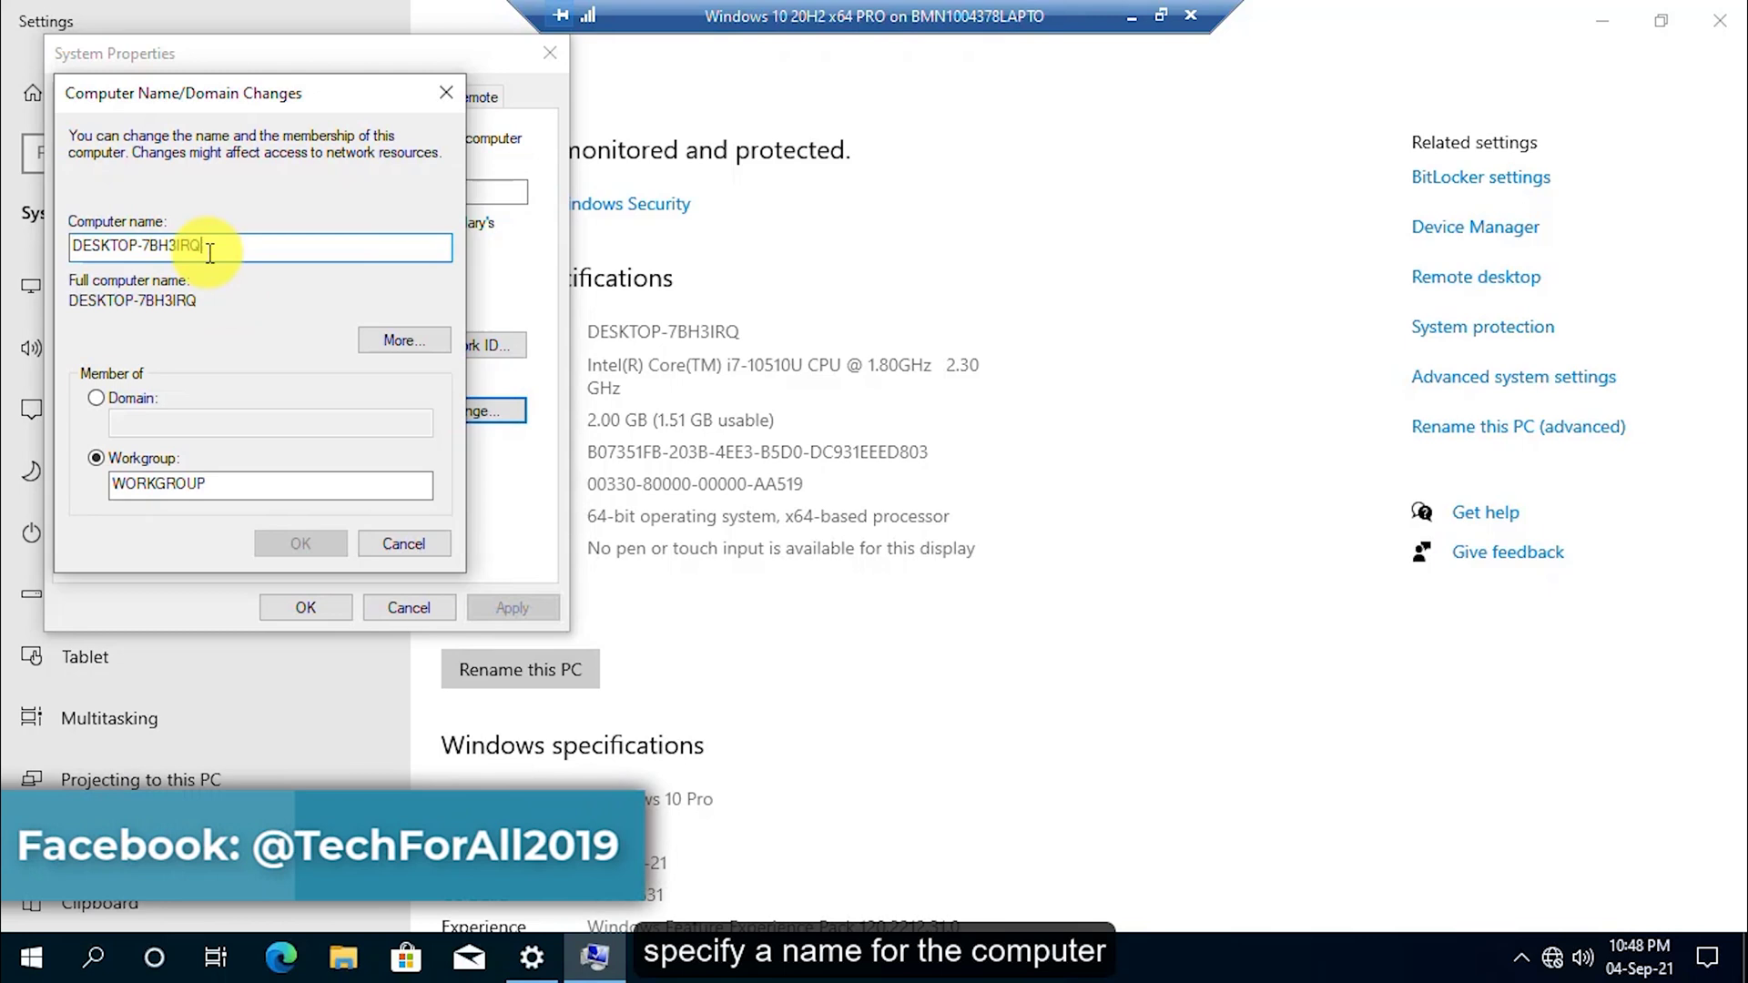
{"action": "type", "text": "Saif"}
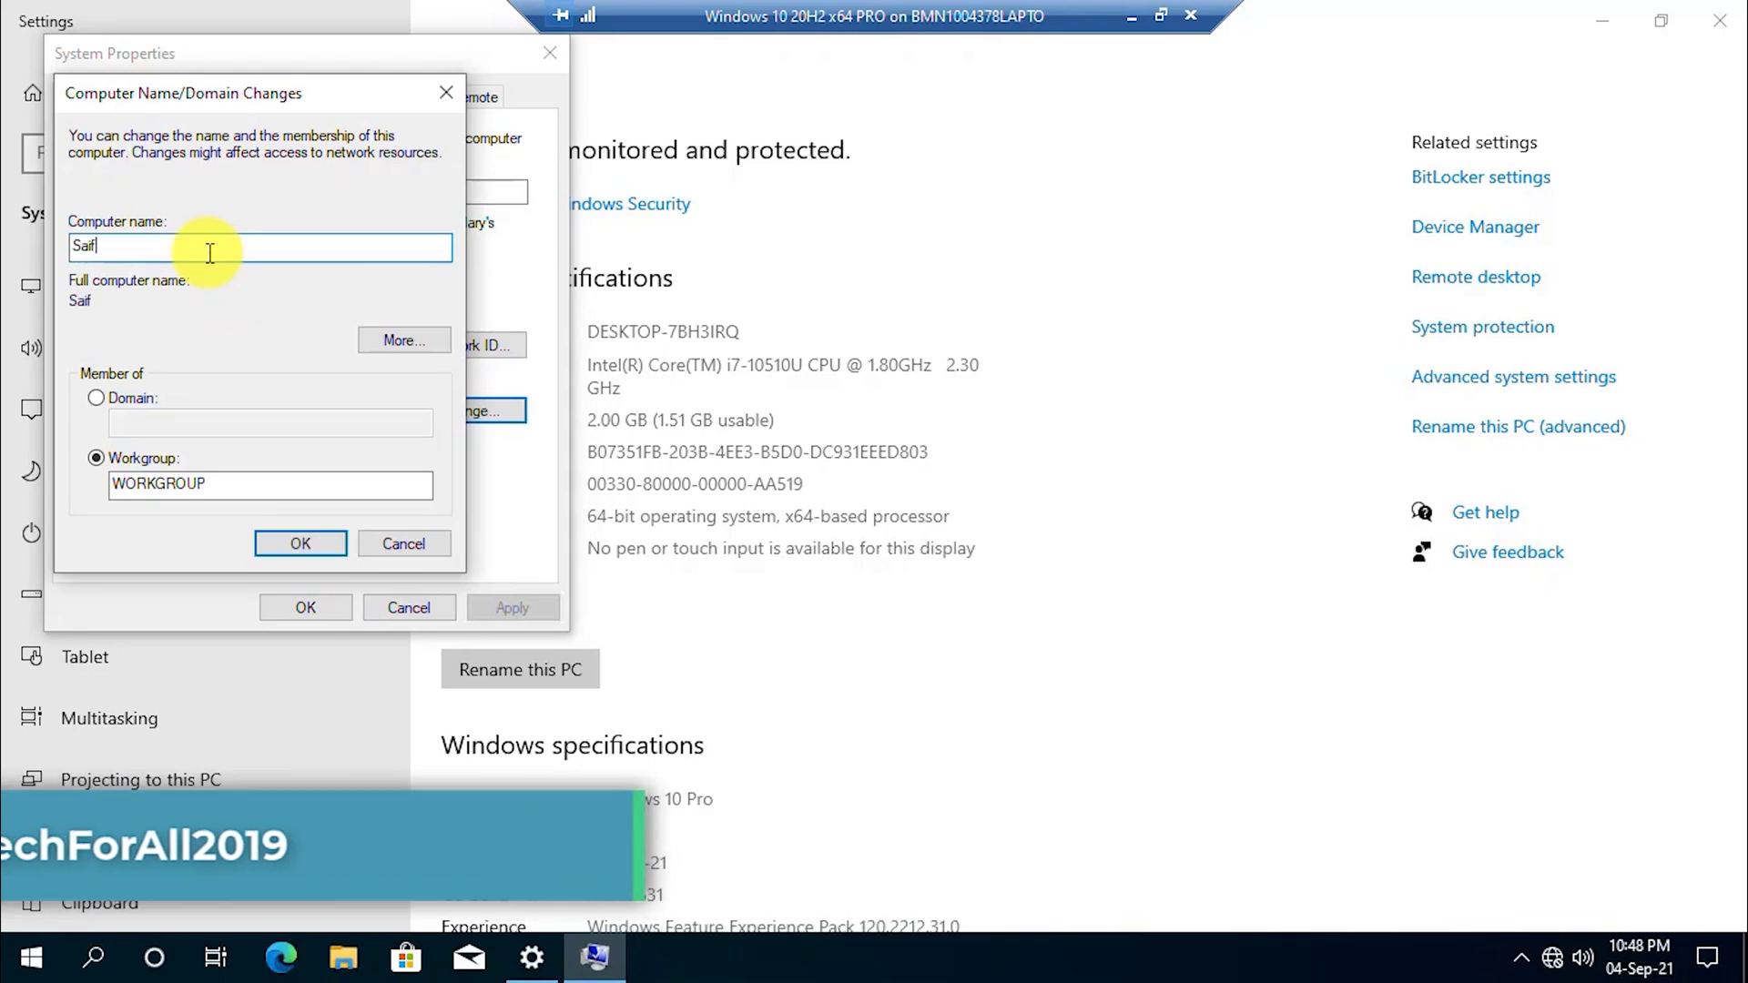
{"action": "type", "text": "-Laptop"}
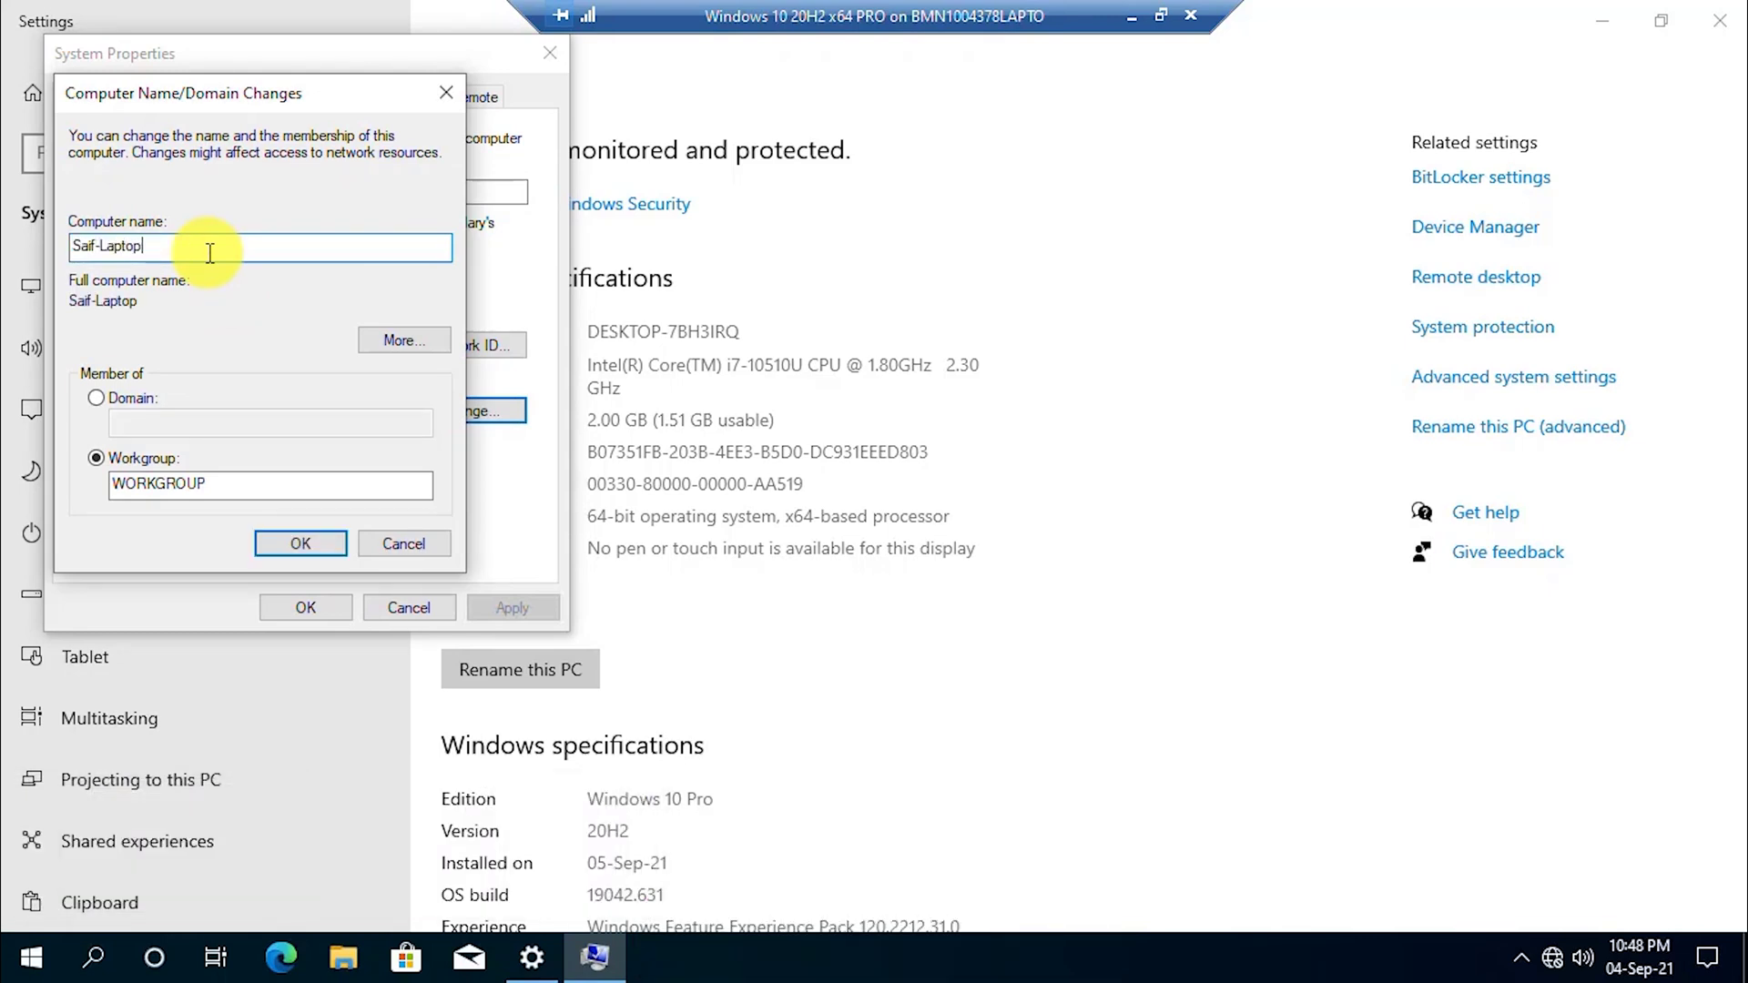
{"action": "left_click", "coordinate": [124, 400]}
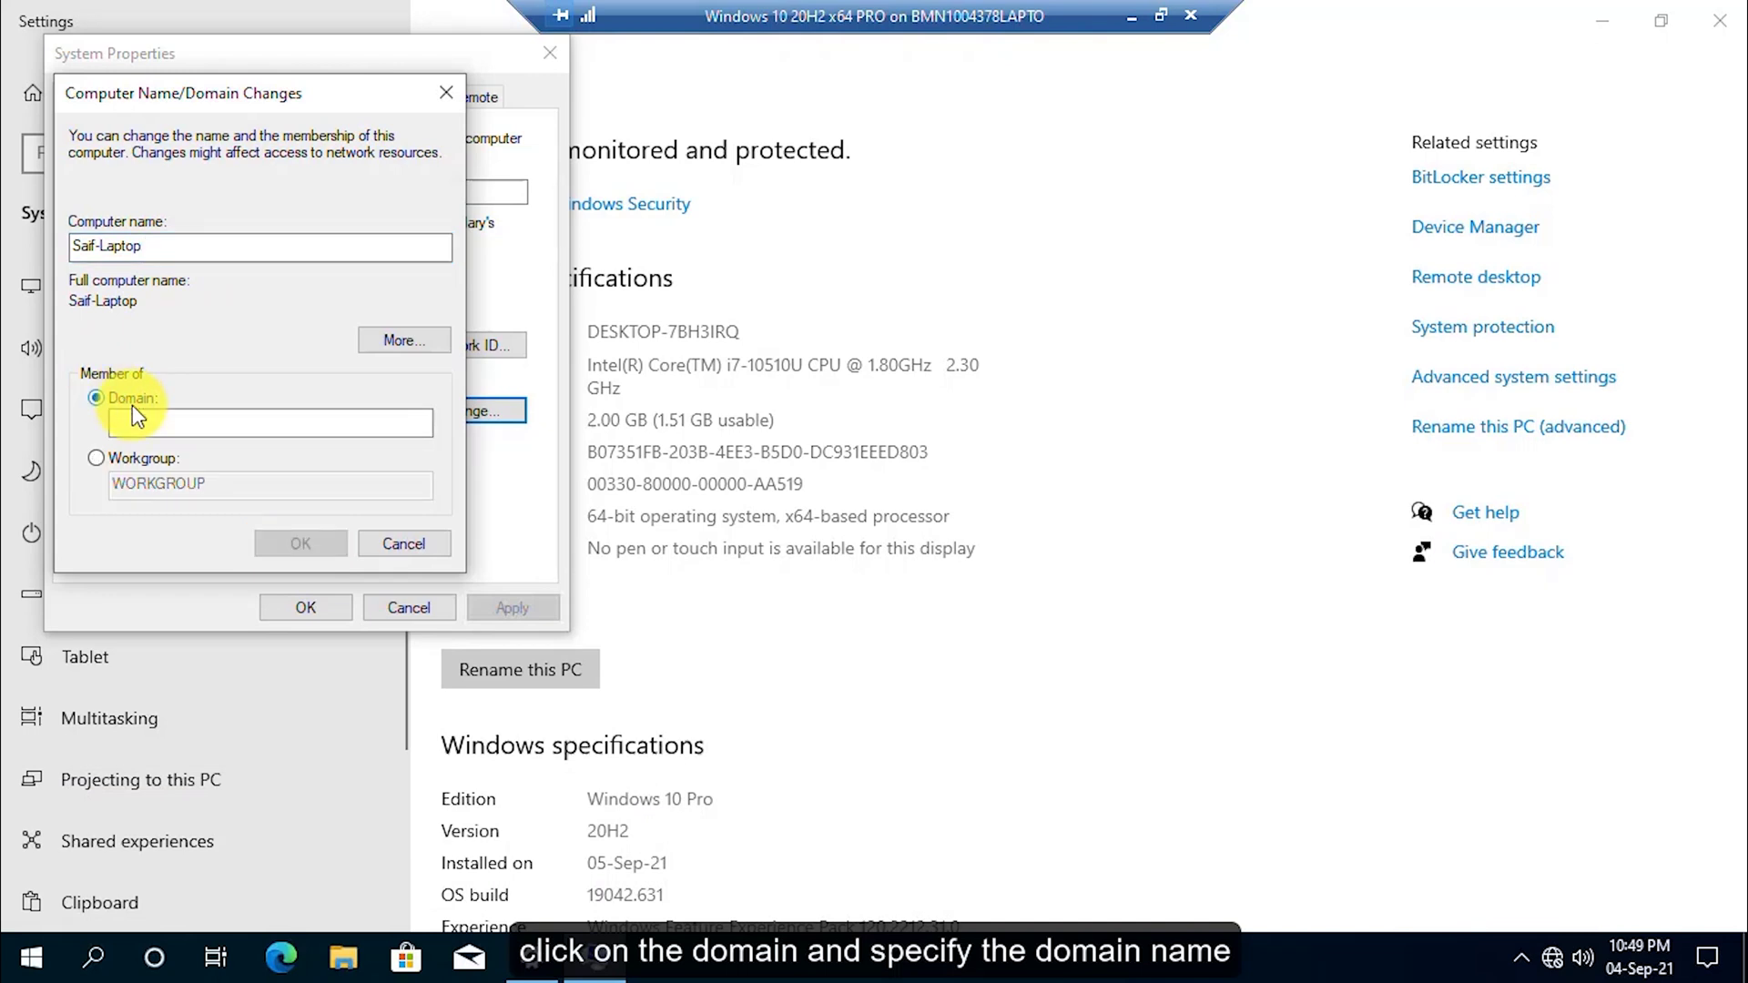
{"action": "left_click", "coordinate": [148, 421]}
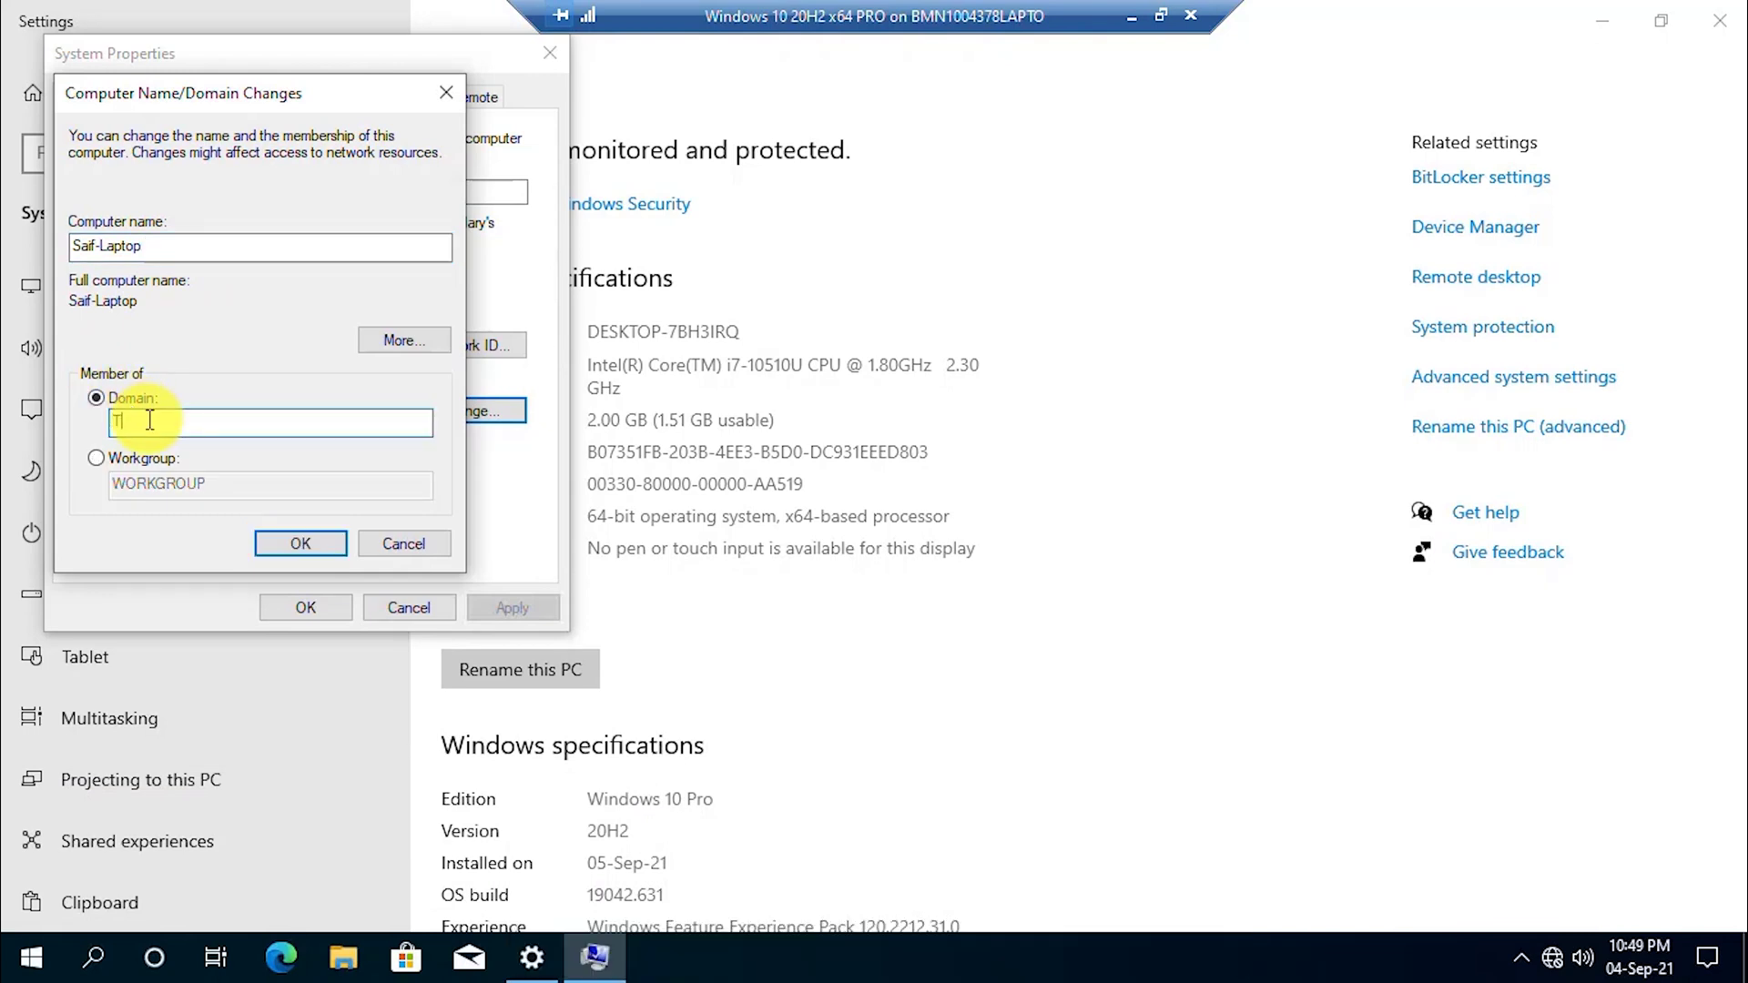
{"action": "type", "text": "TechForAll.com"}
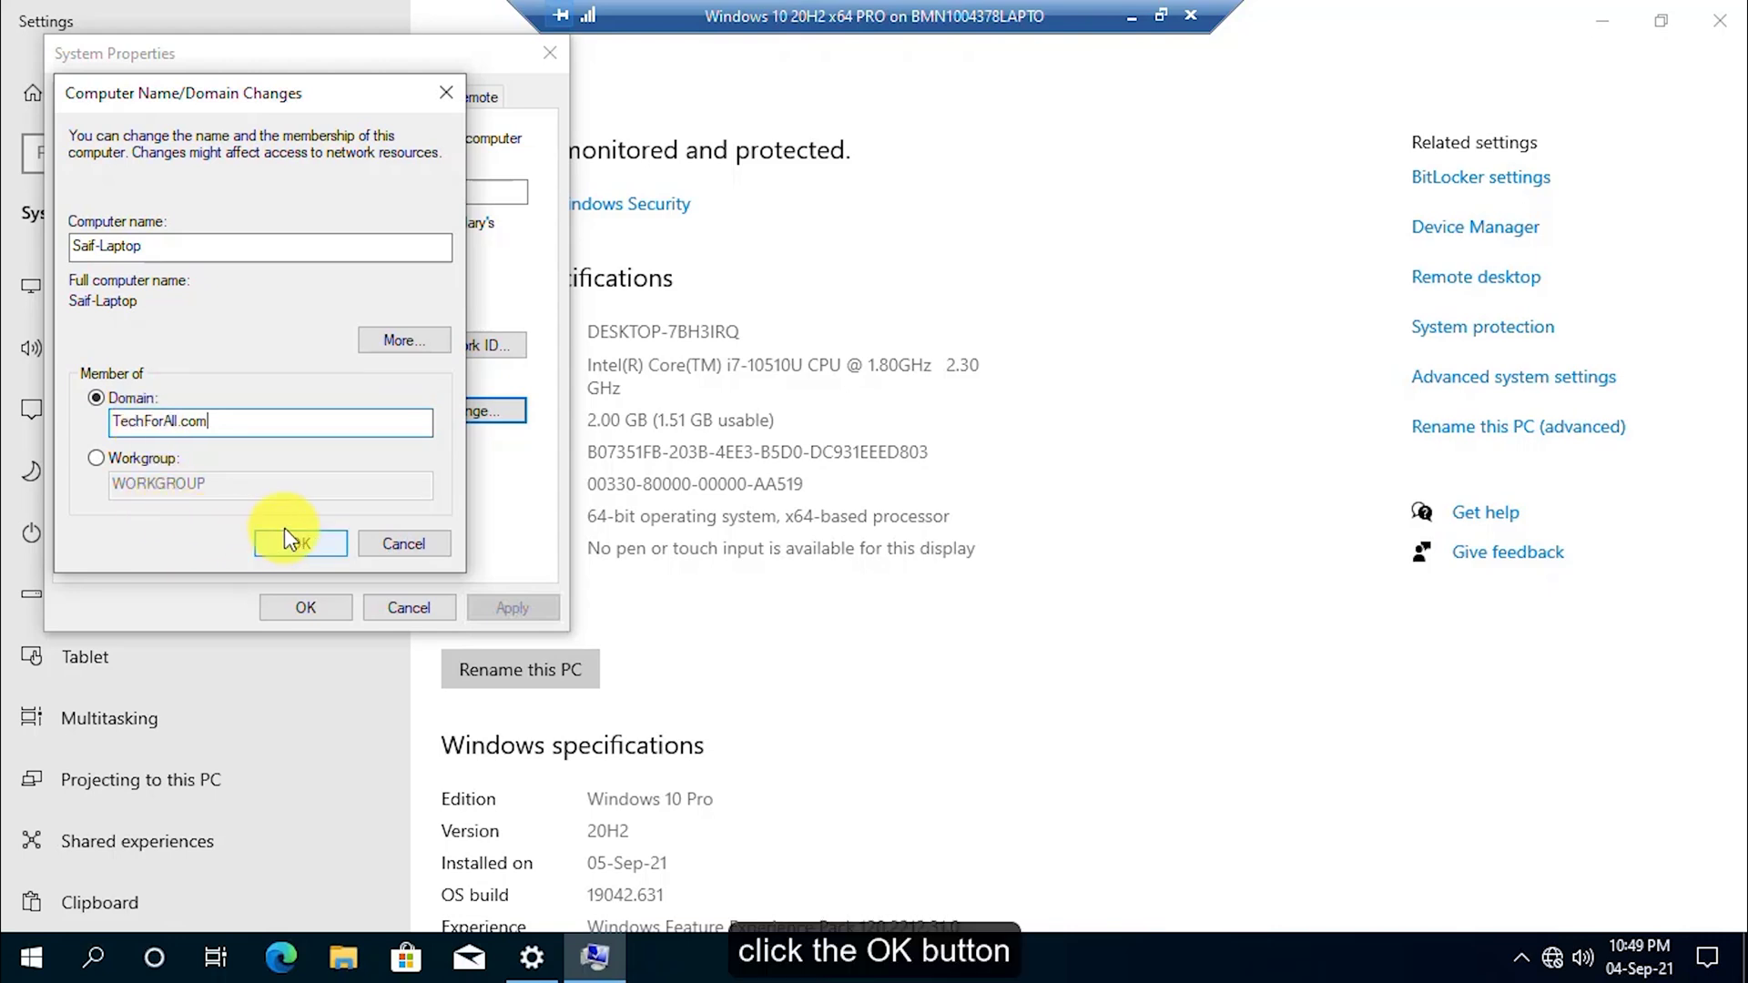
{"action": "left_click", "coordinate": [297, 539]}
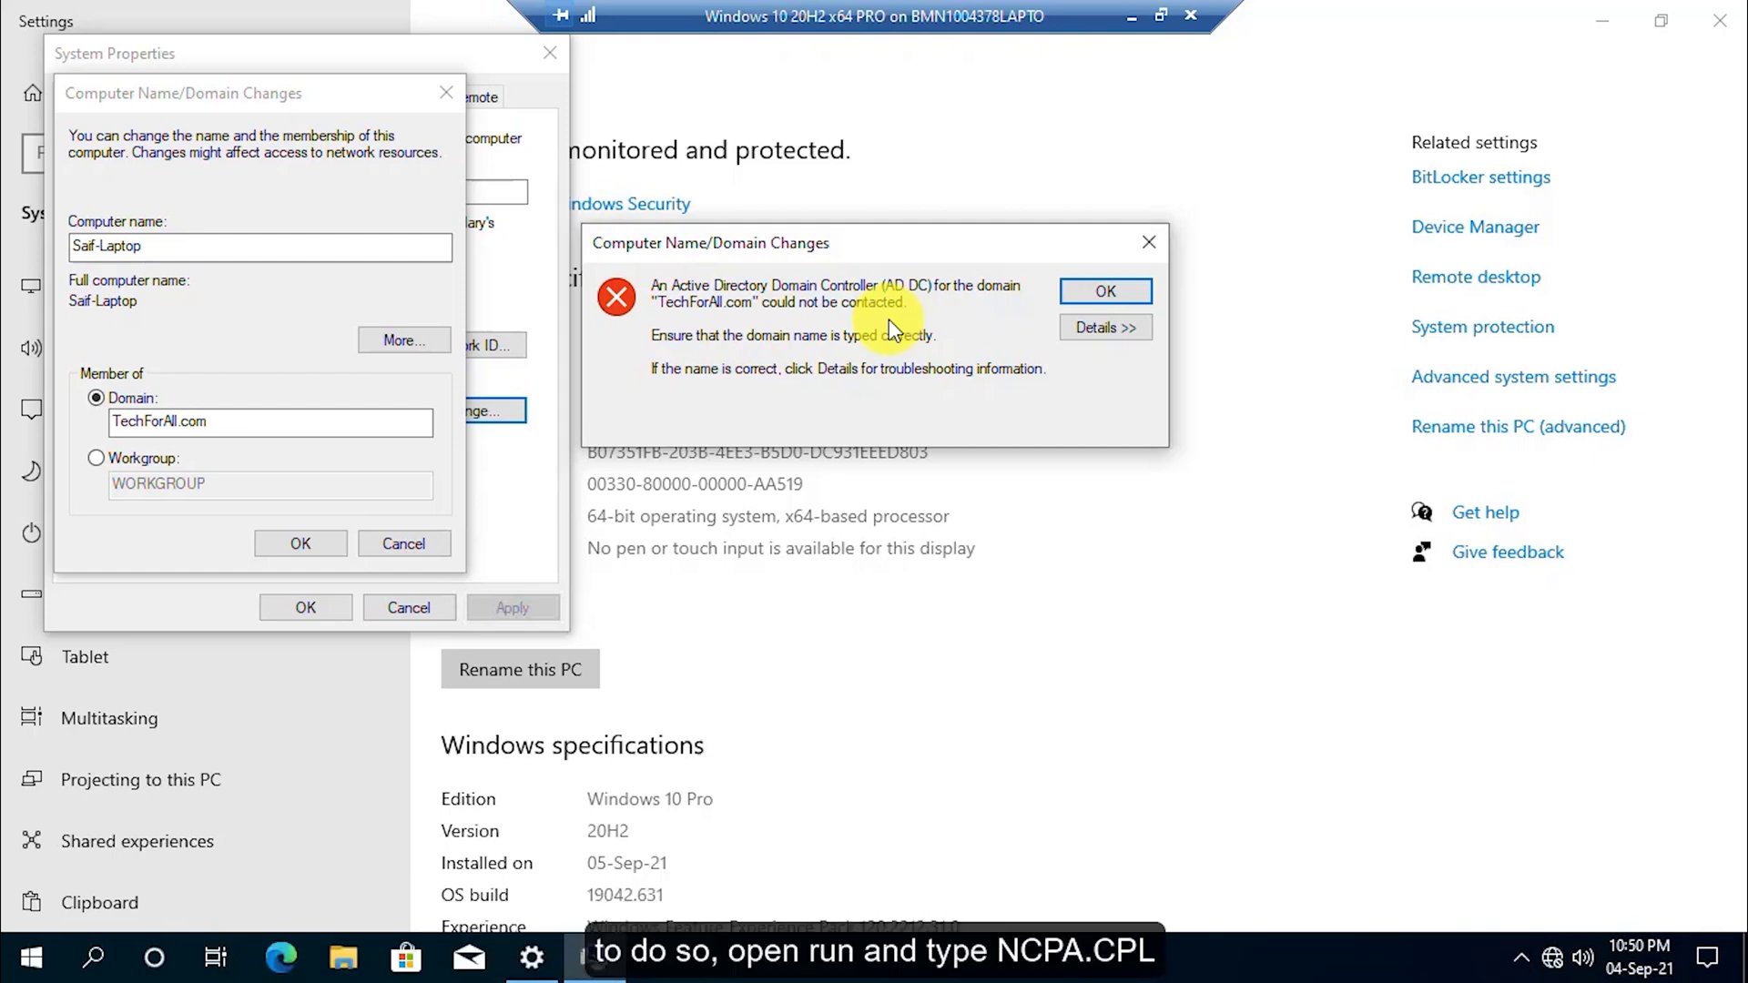
Through ncpa.cpl, set the Ethernet adapter's IPv4 preferred DNS server to 192.168.137.52.
{"action": "key", "text": "super+r"}
{"action": "type", "text": "ncpa.cpl"}
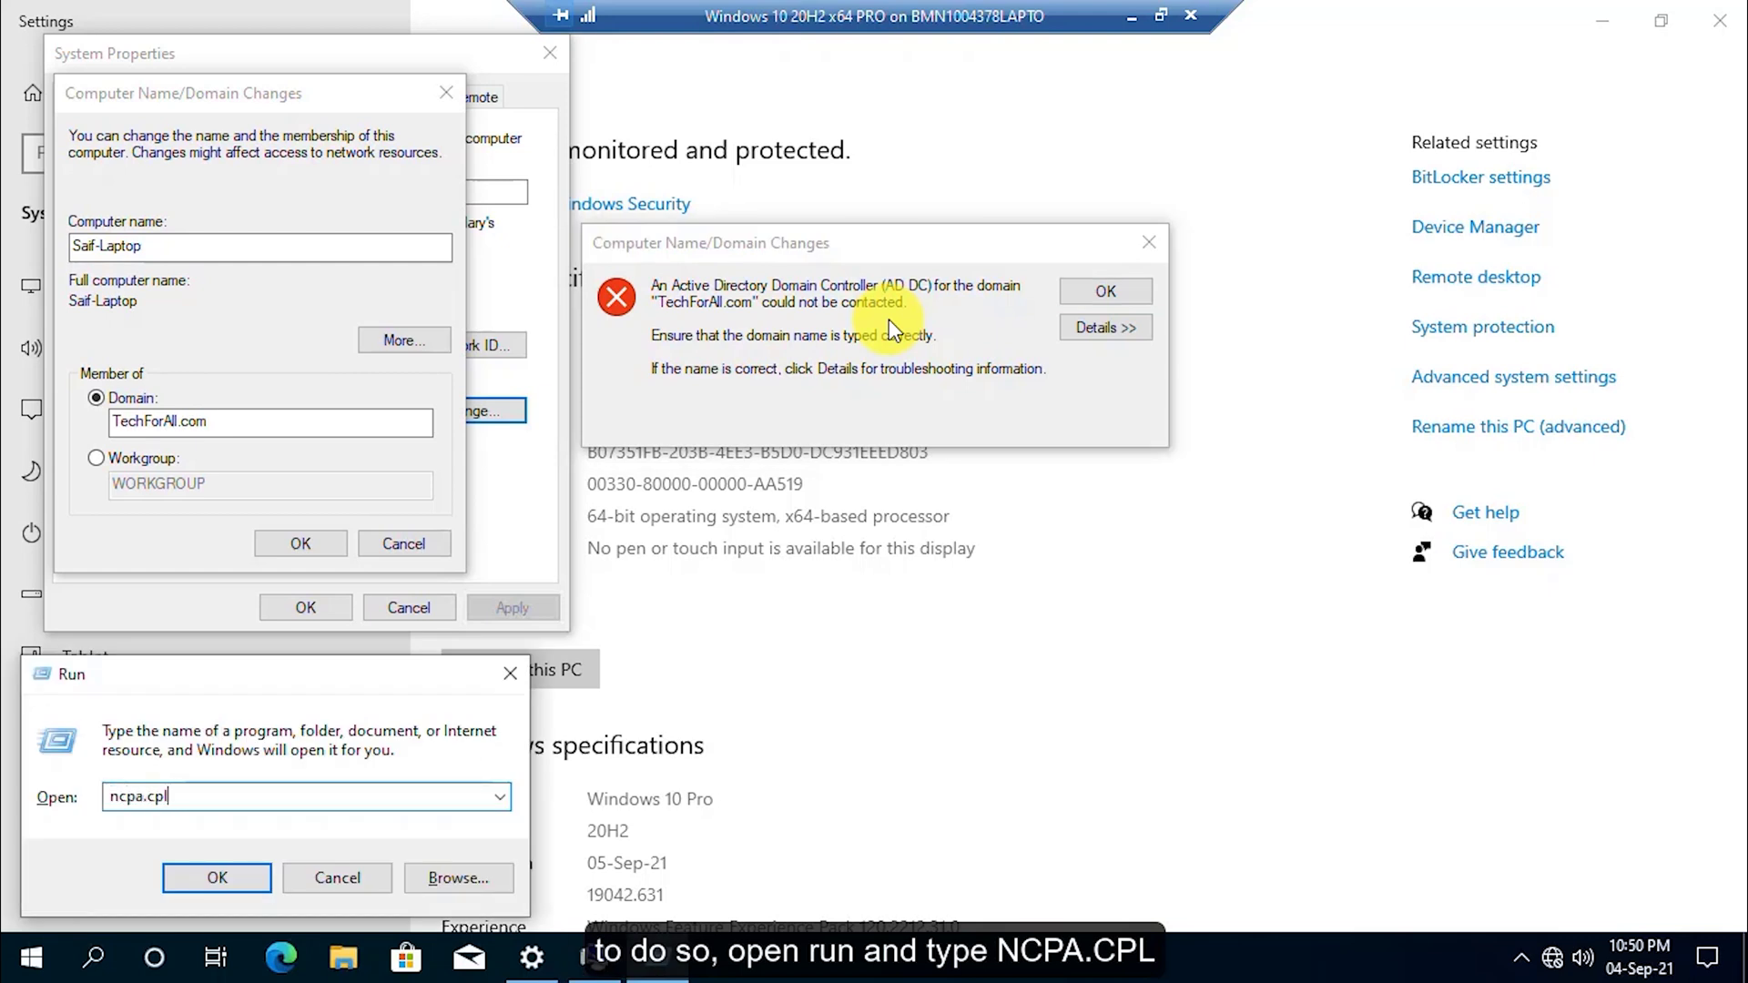
{"action": "key", "text": "Return"}
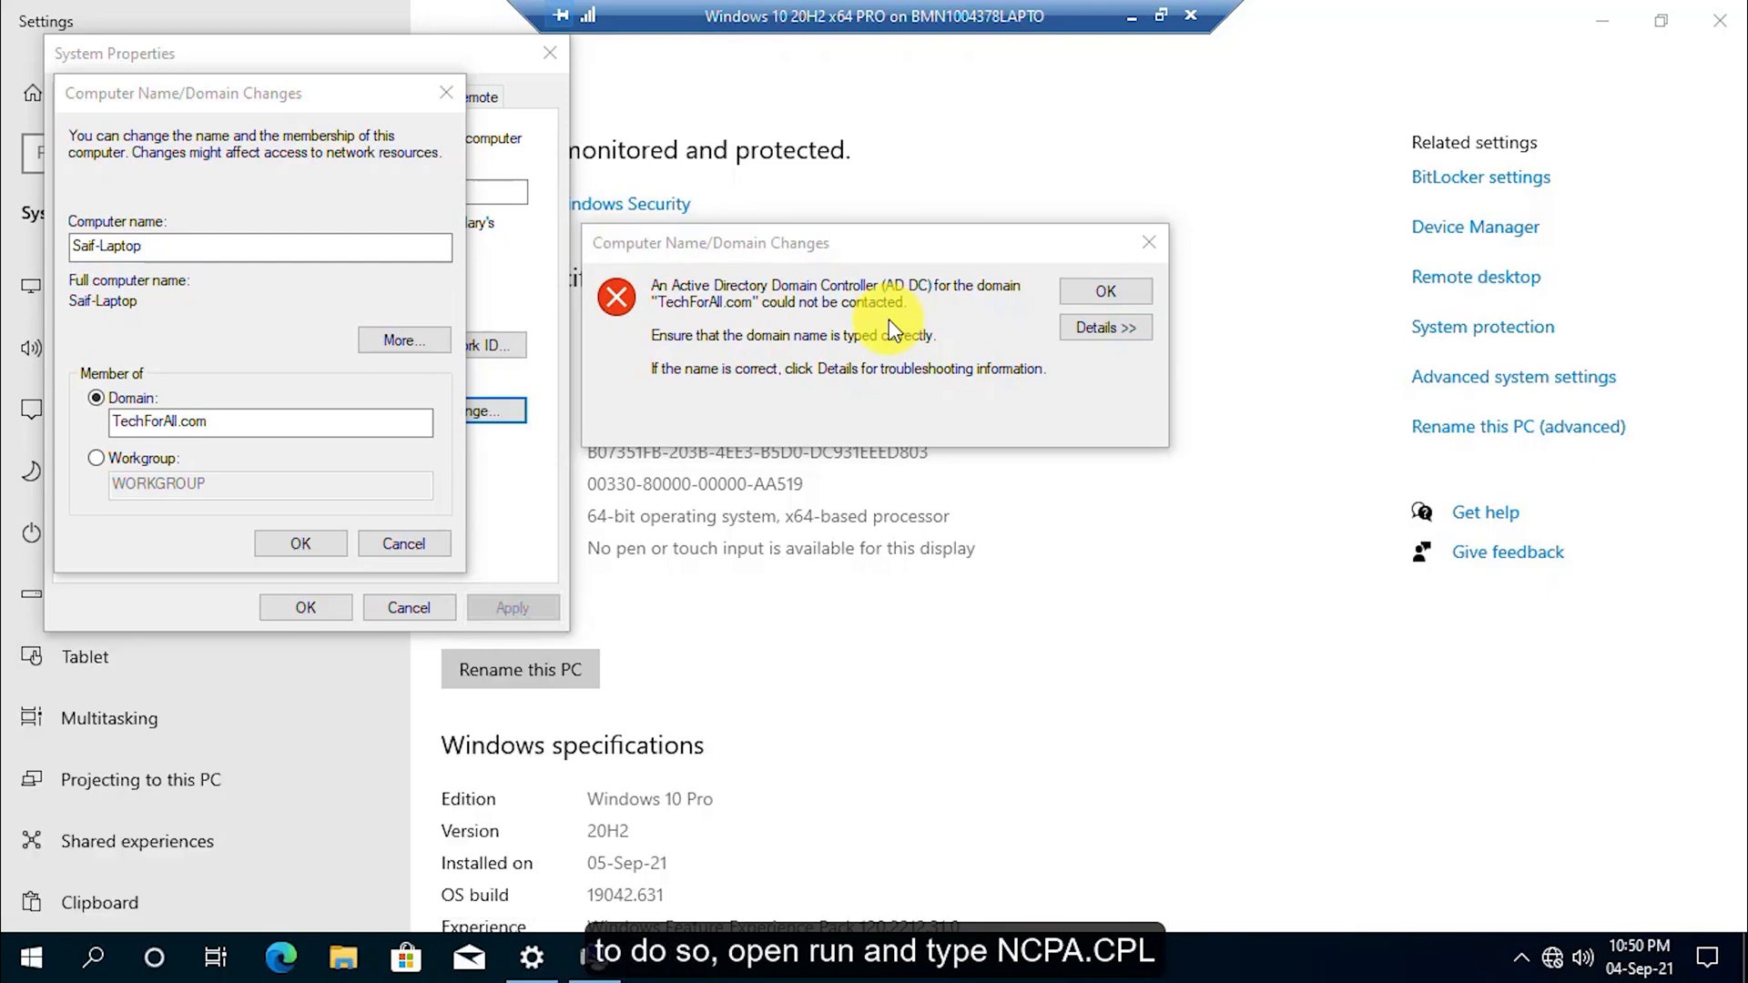
{"action": "right_click", "coordinate": [381, 297]}
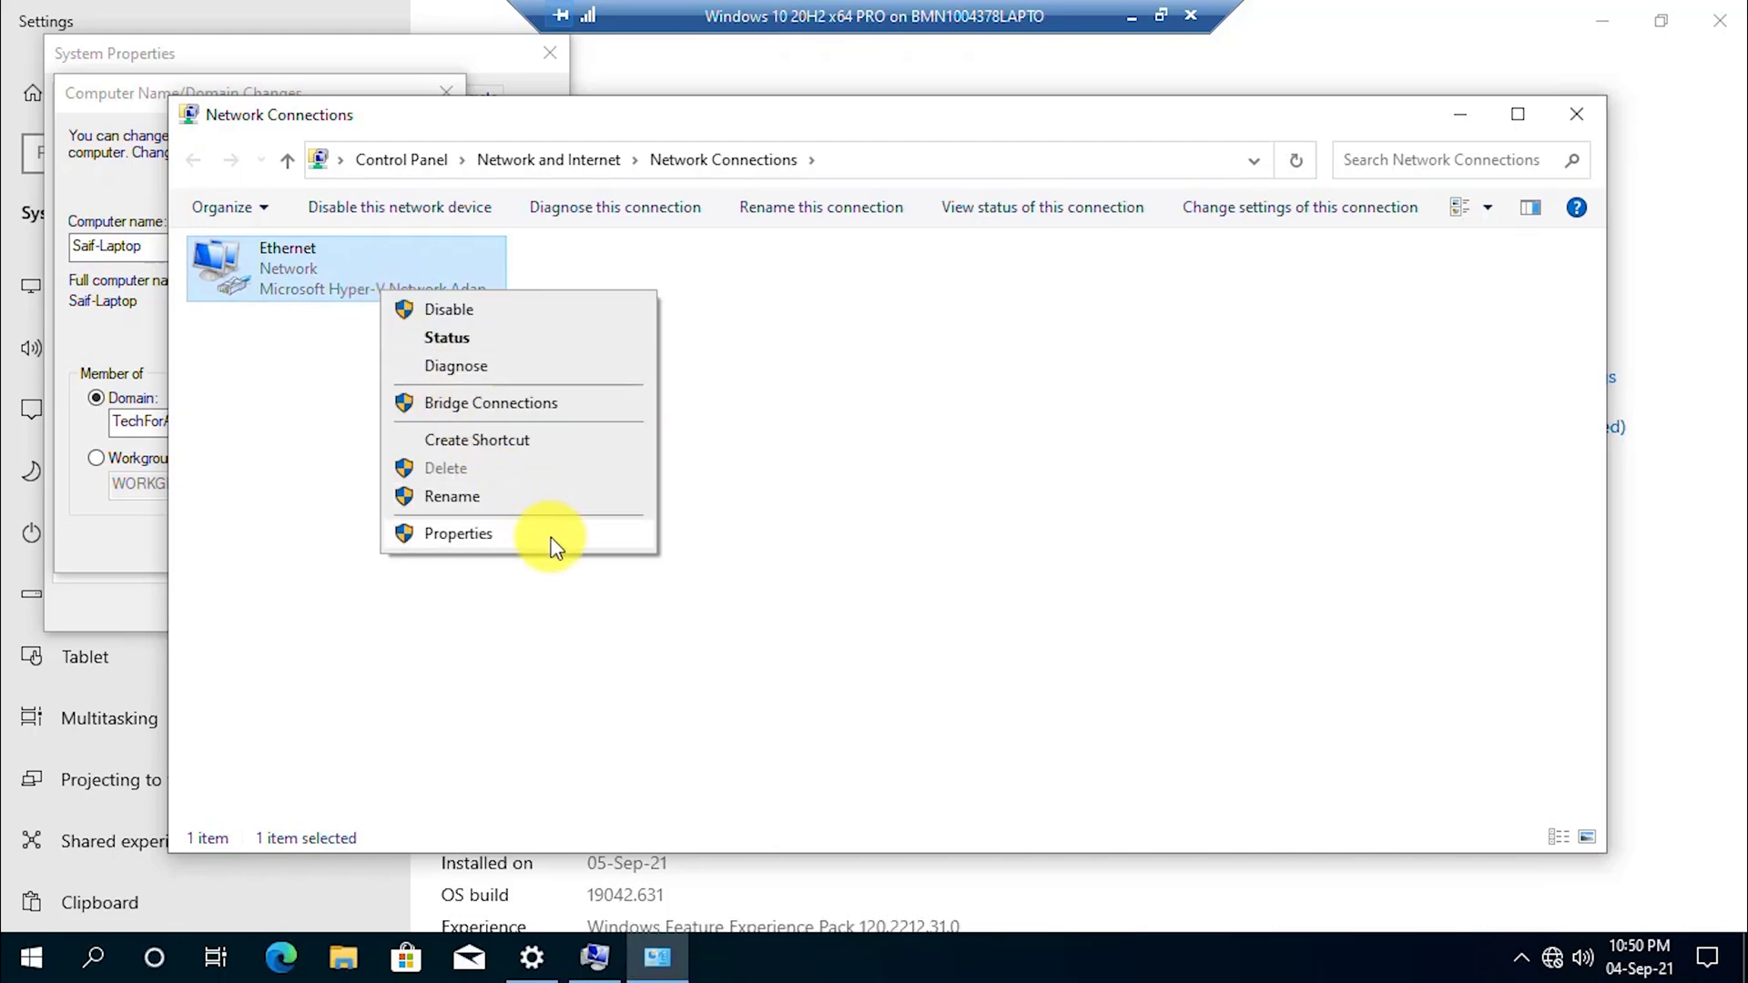
{"action": "left_click", "coordinate": [548, 537]}
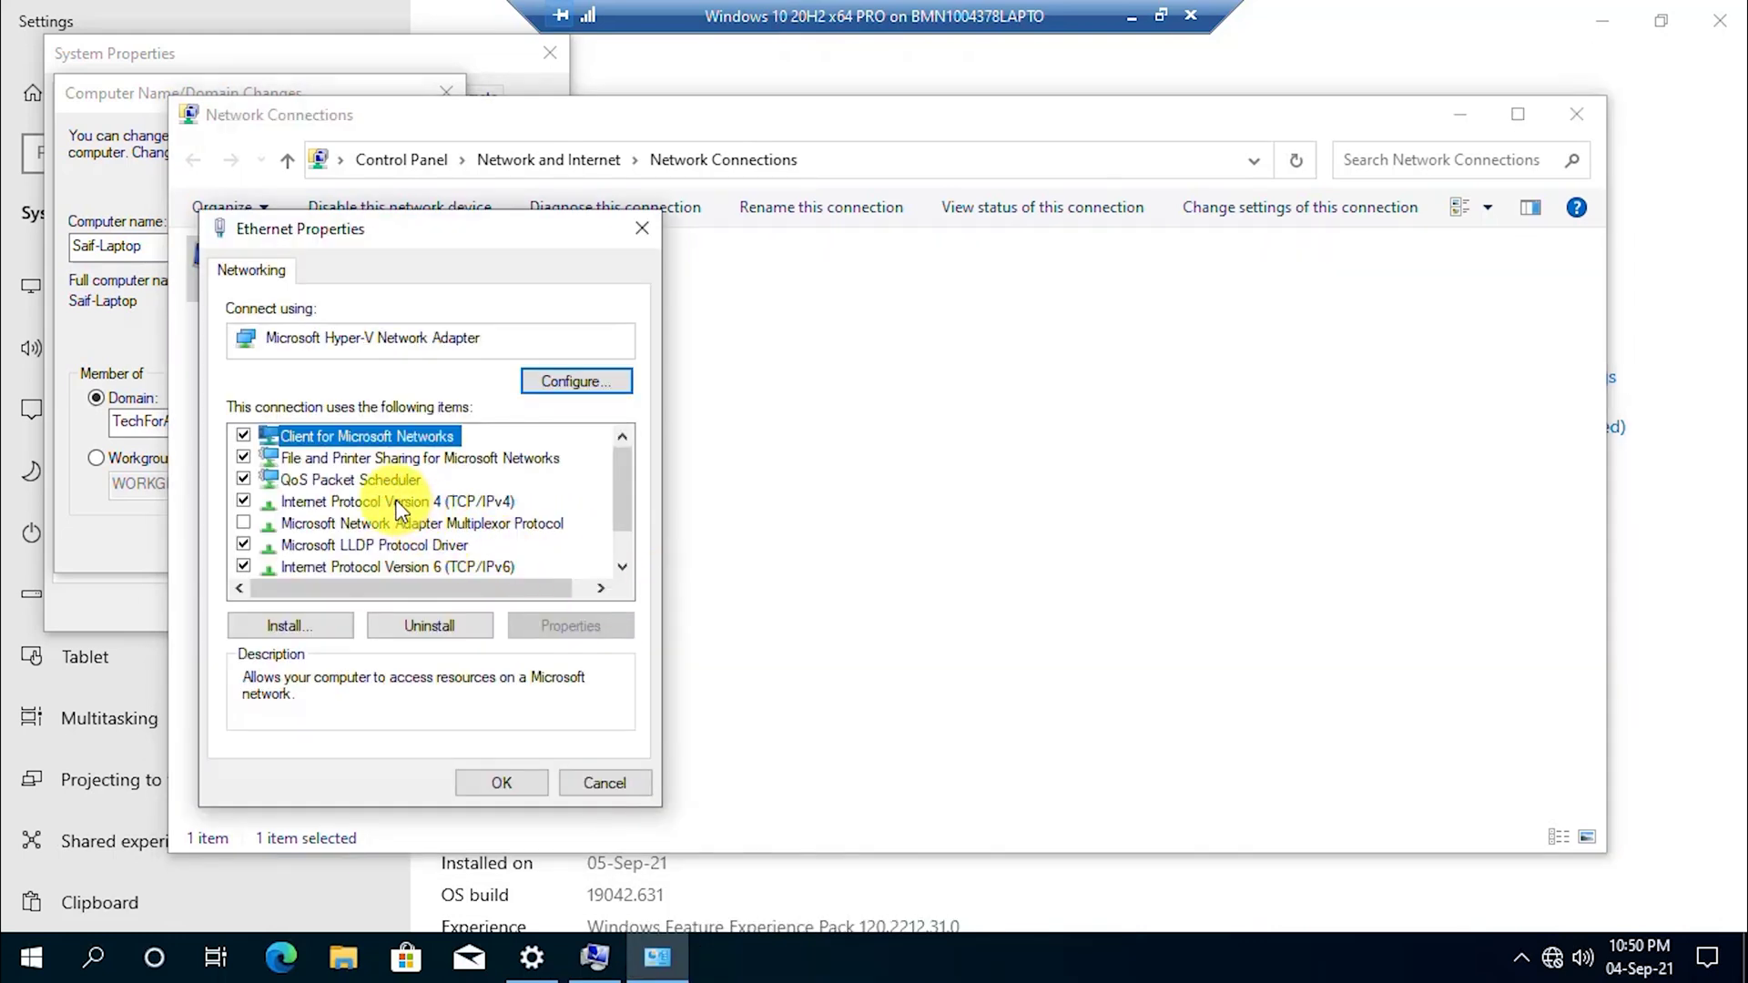
{"action": "double_click", "coordinate": [398, 503]}
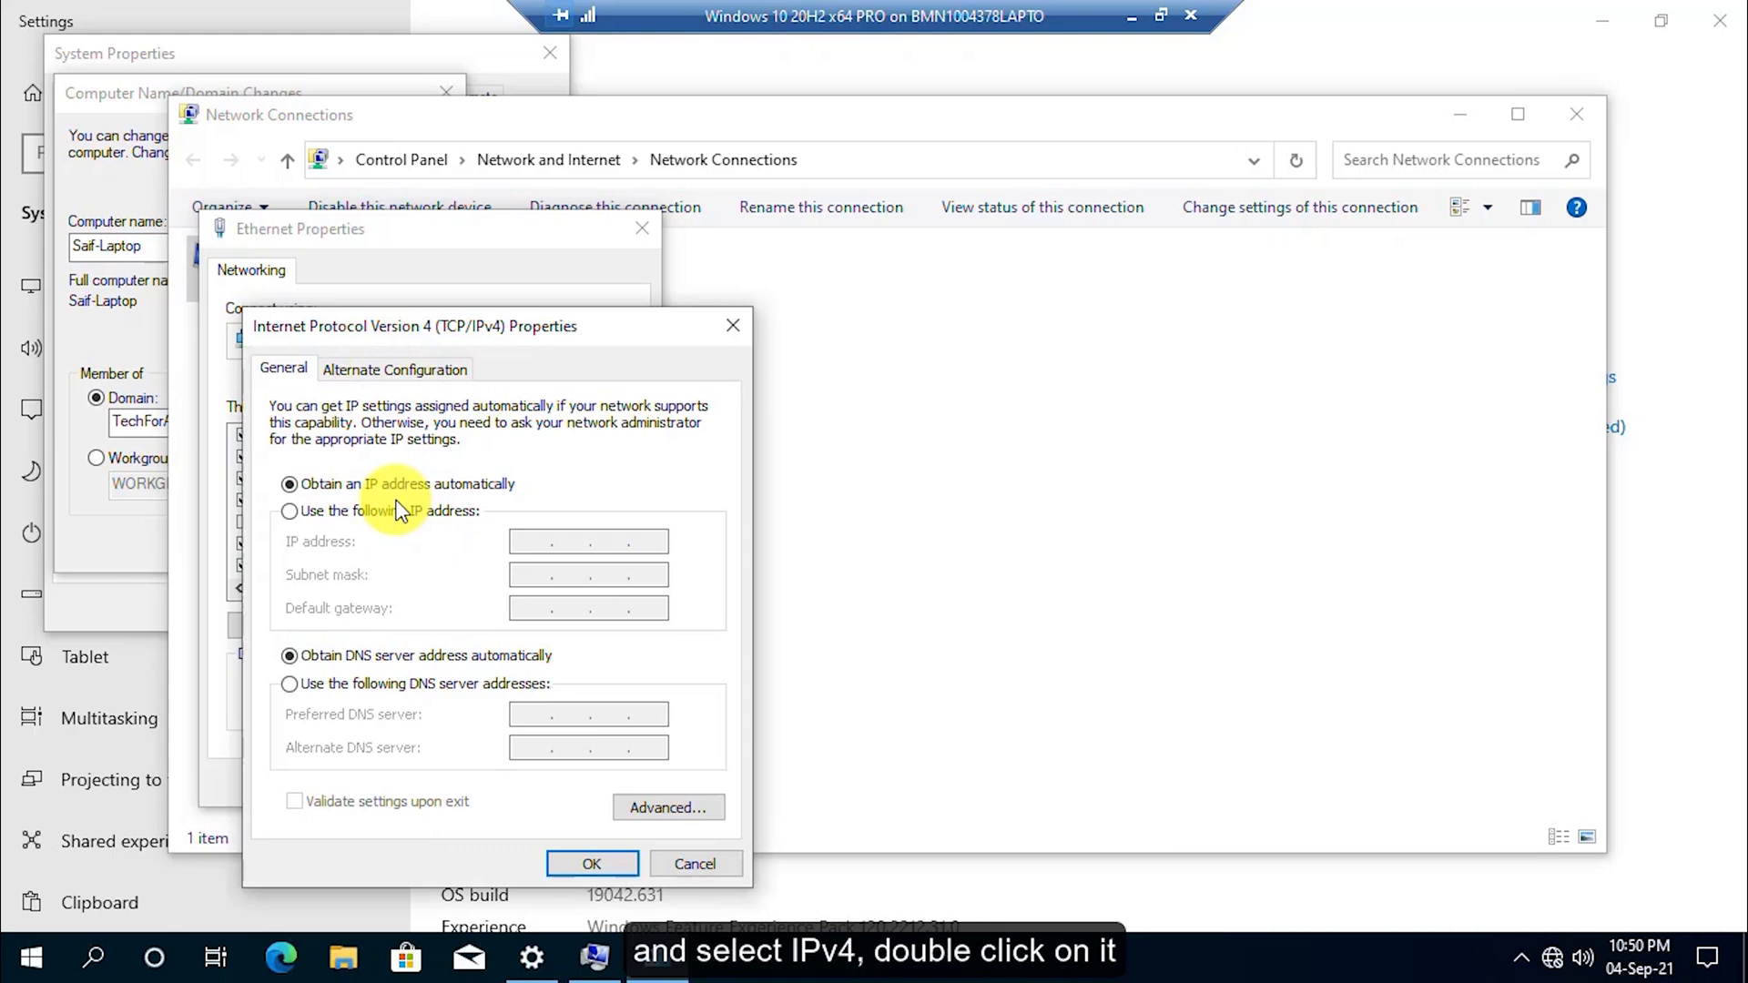
{"action": "left_click", "coordinate": [440, 684]}
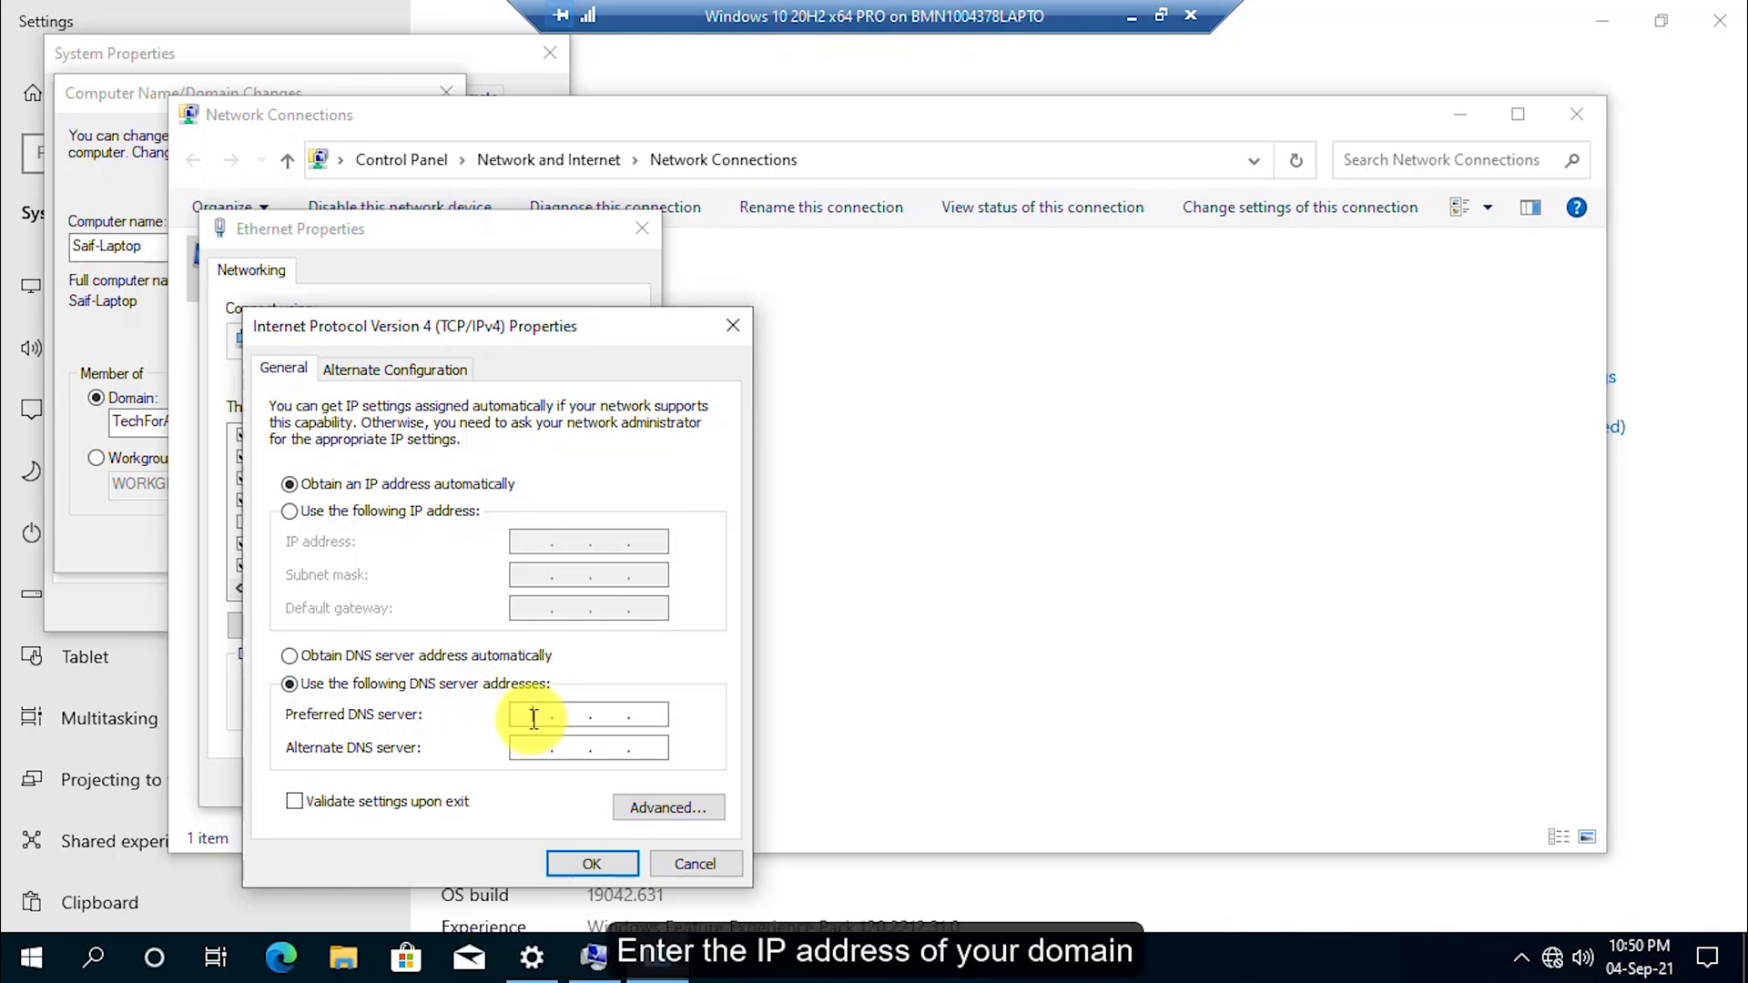
{"action": "type", "text": "192 . 168 . 1"}
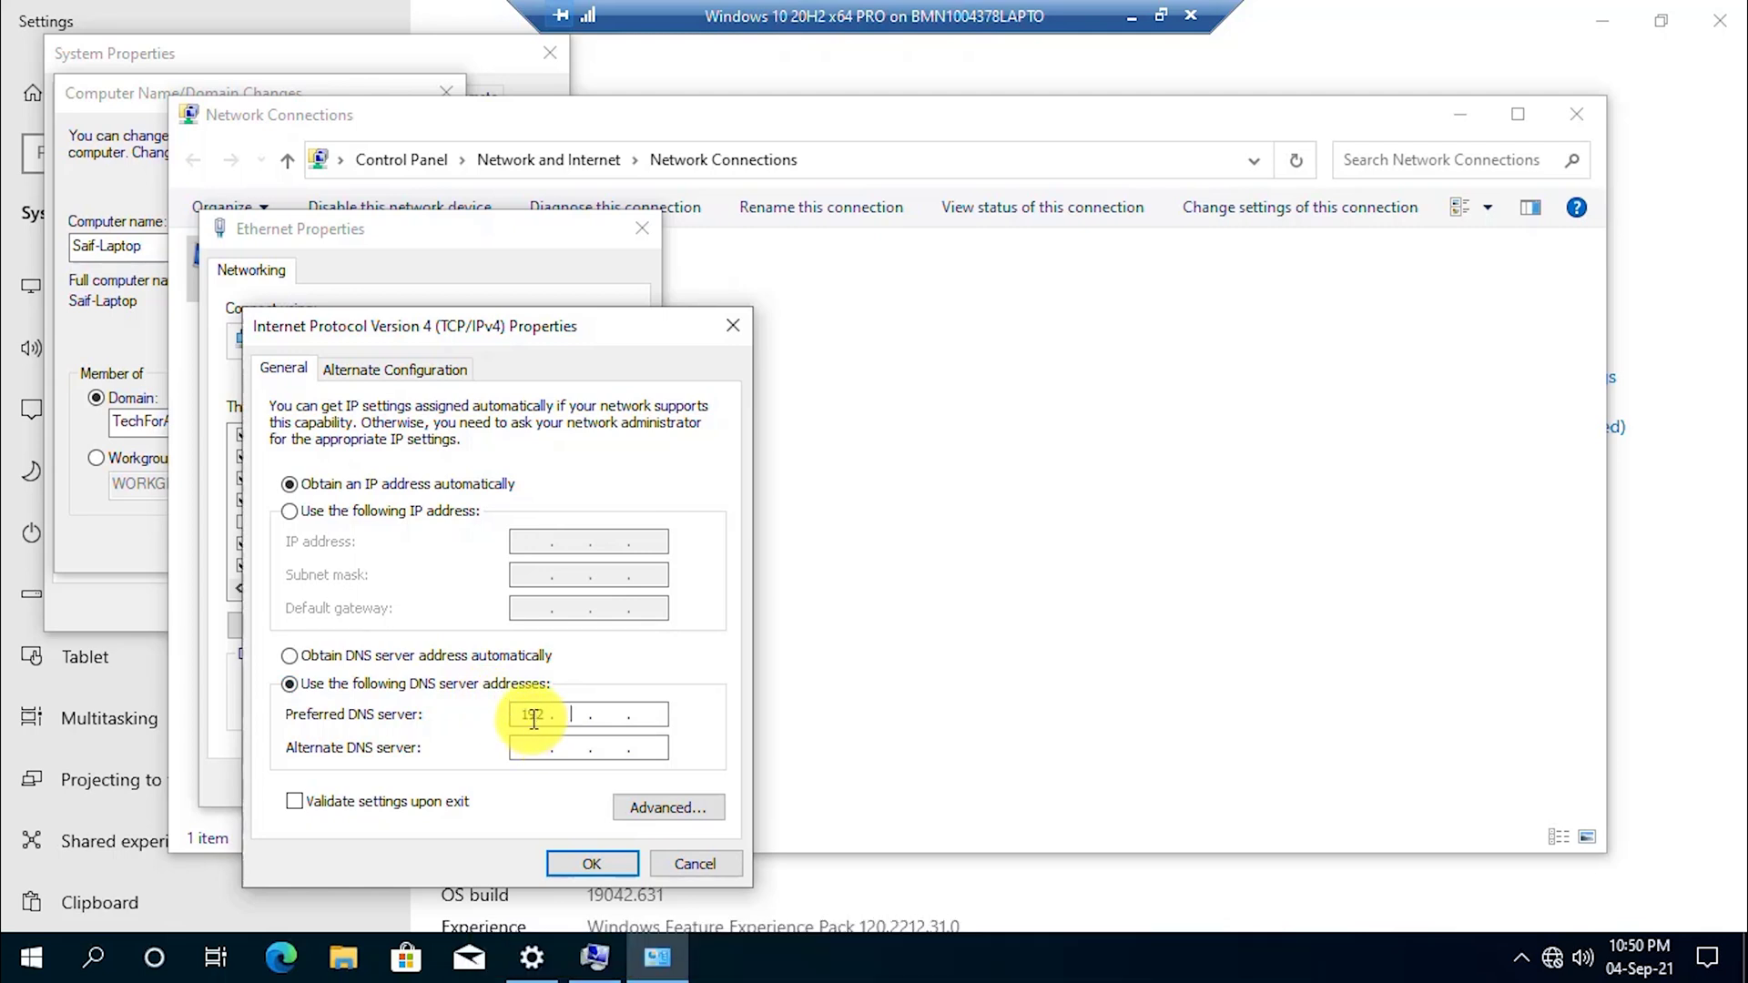
{"action": "type", "text": "37 . 52"}
{"action": "left_click", "coordinate": [599, 861]}
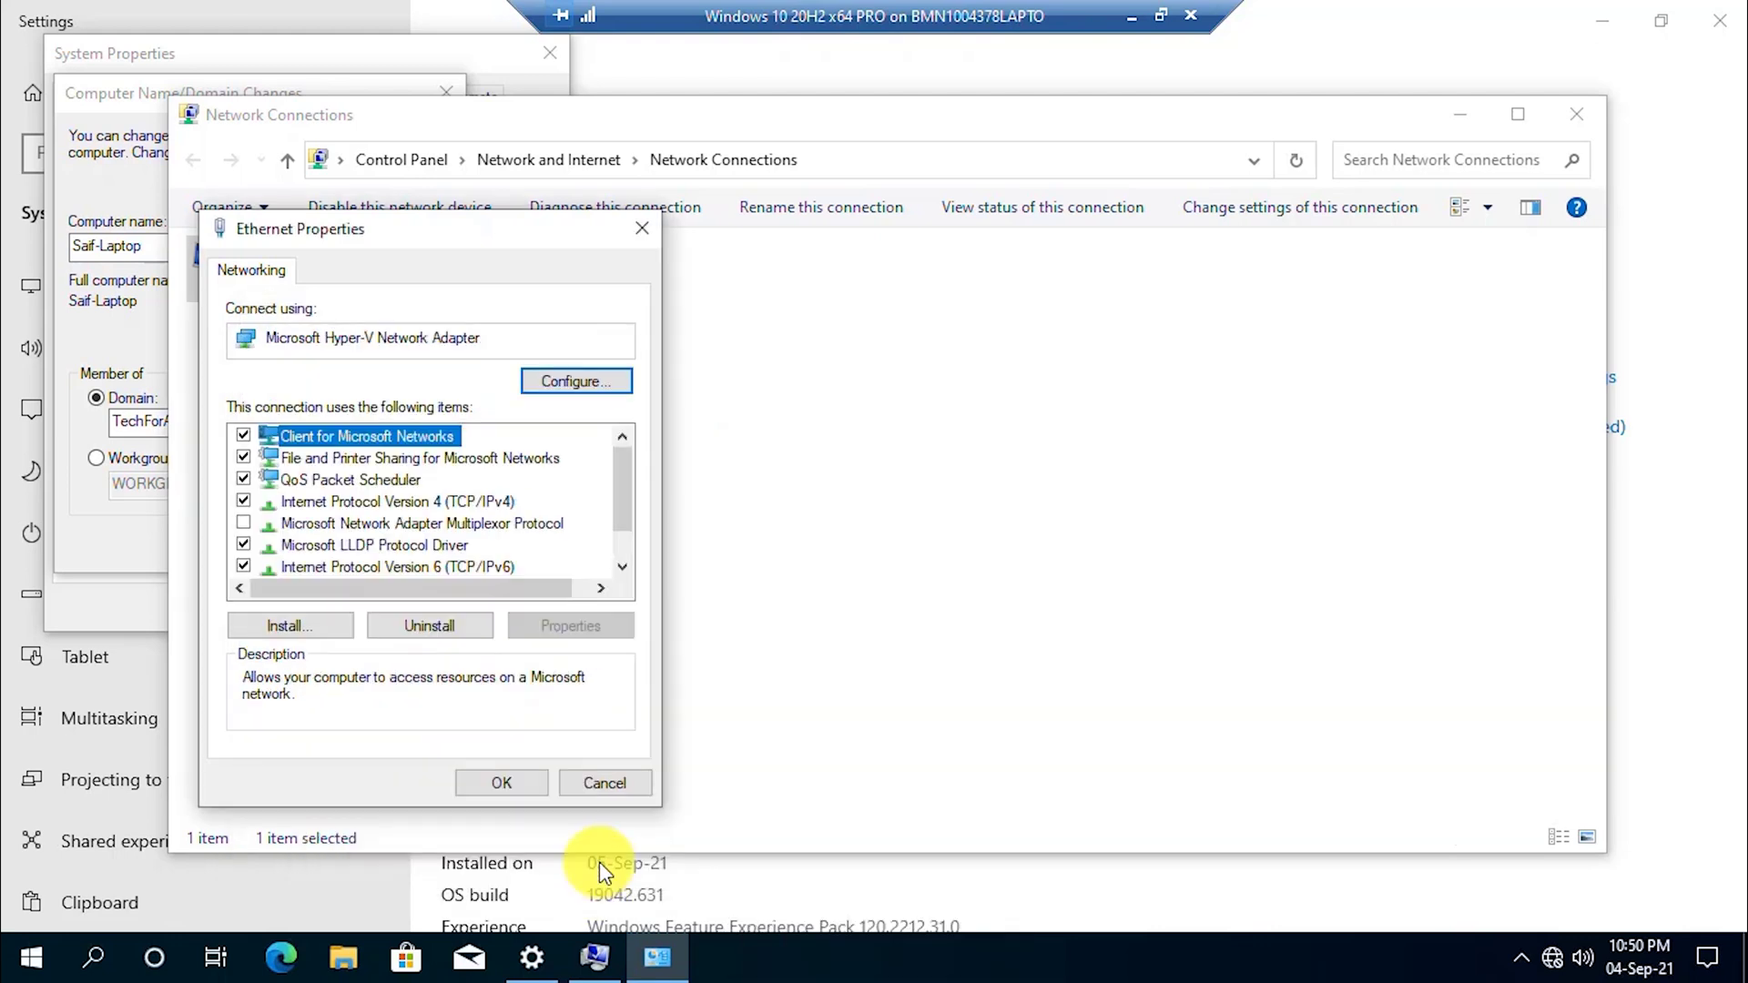
{"action": "left_click", "coordinate": [499, 785]}
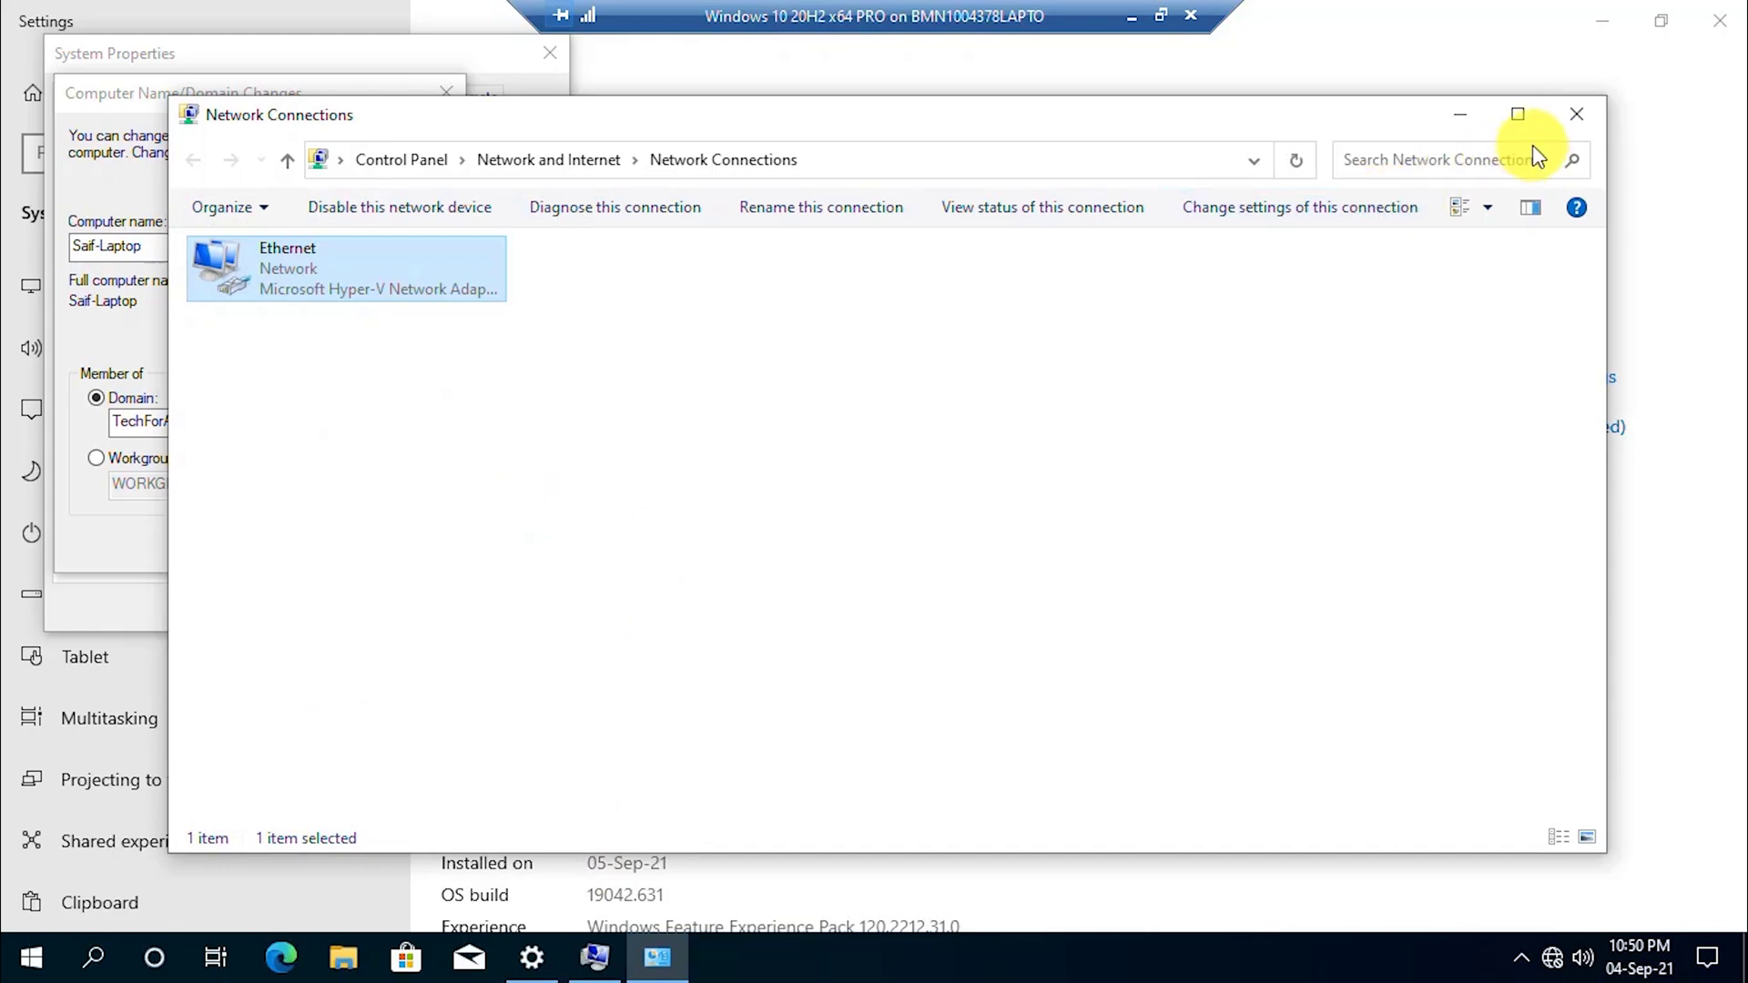
Dismiss the domain controller error, cancel the pending changes, and reopen the Computer Name settings.
{"action": "left_click", "coordinate": [1577, 116]}
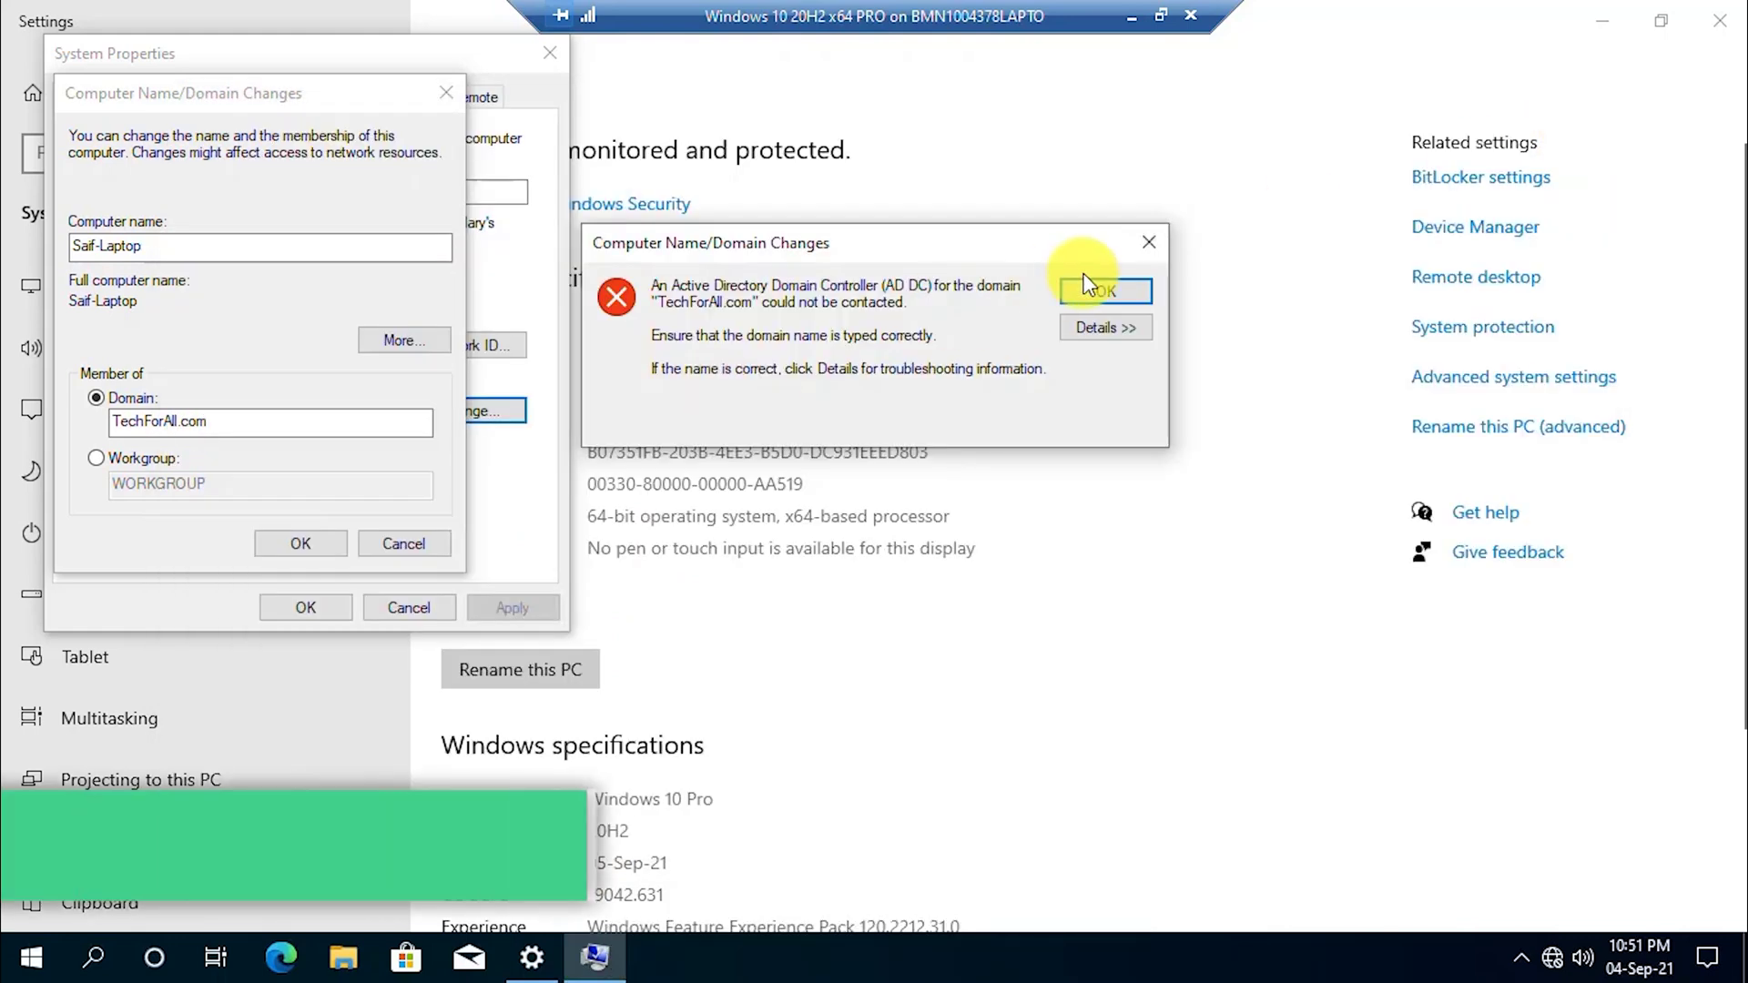
{"action": "left_click", "coordinate": [1122, 299]}
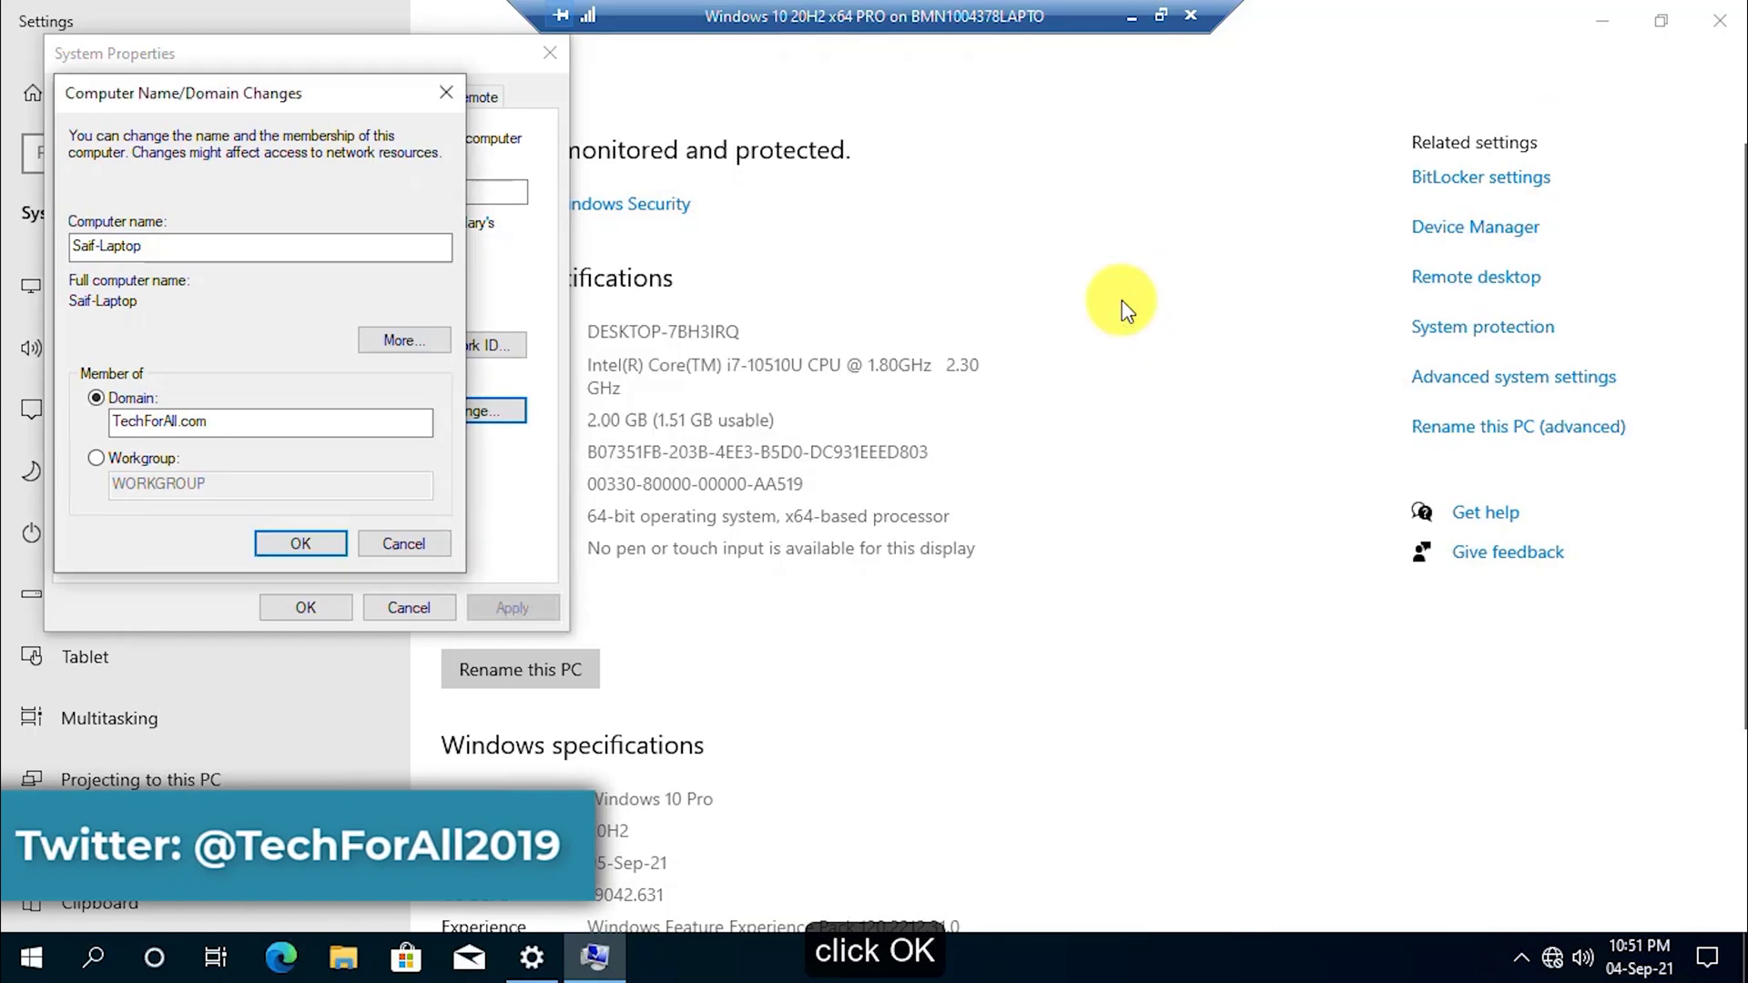
{"action": "left_click", "coordinate": [409, 544]}
{"action": "left_click", "coordinate": [411, 603]}
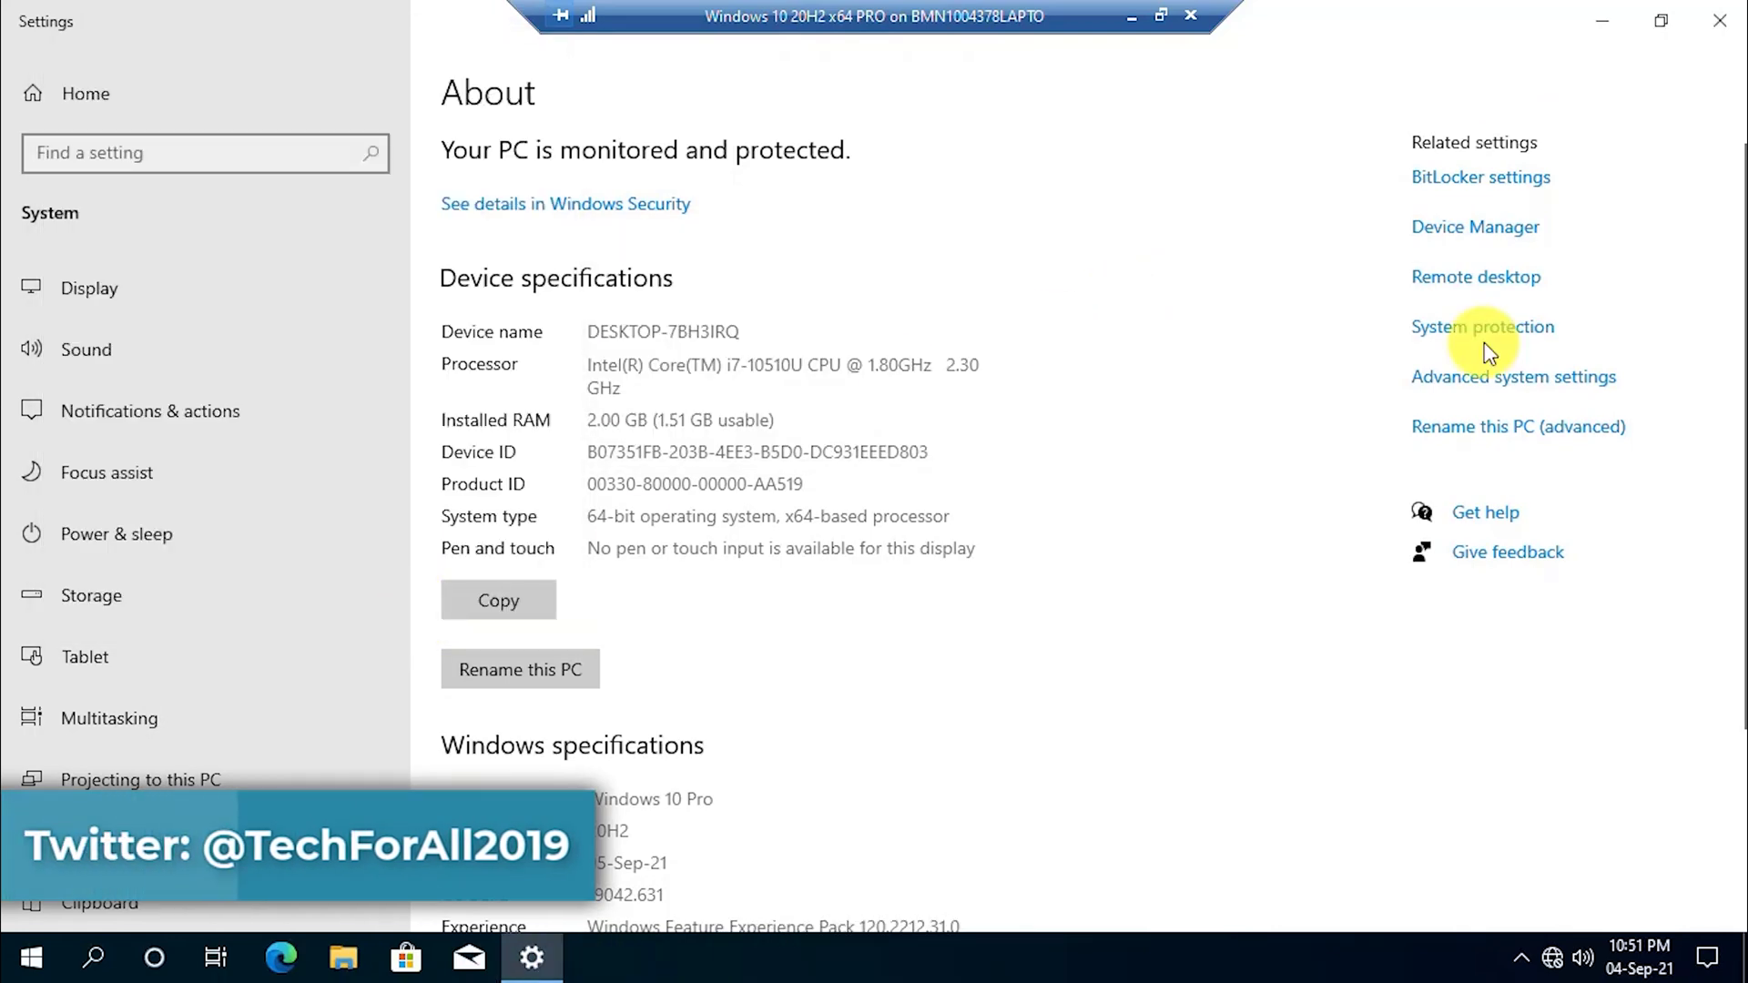
{"action": "left_click", "coordinate": [1510, 440]}
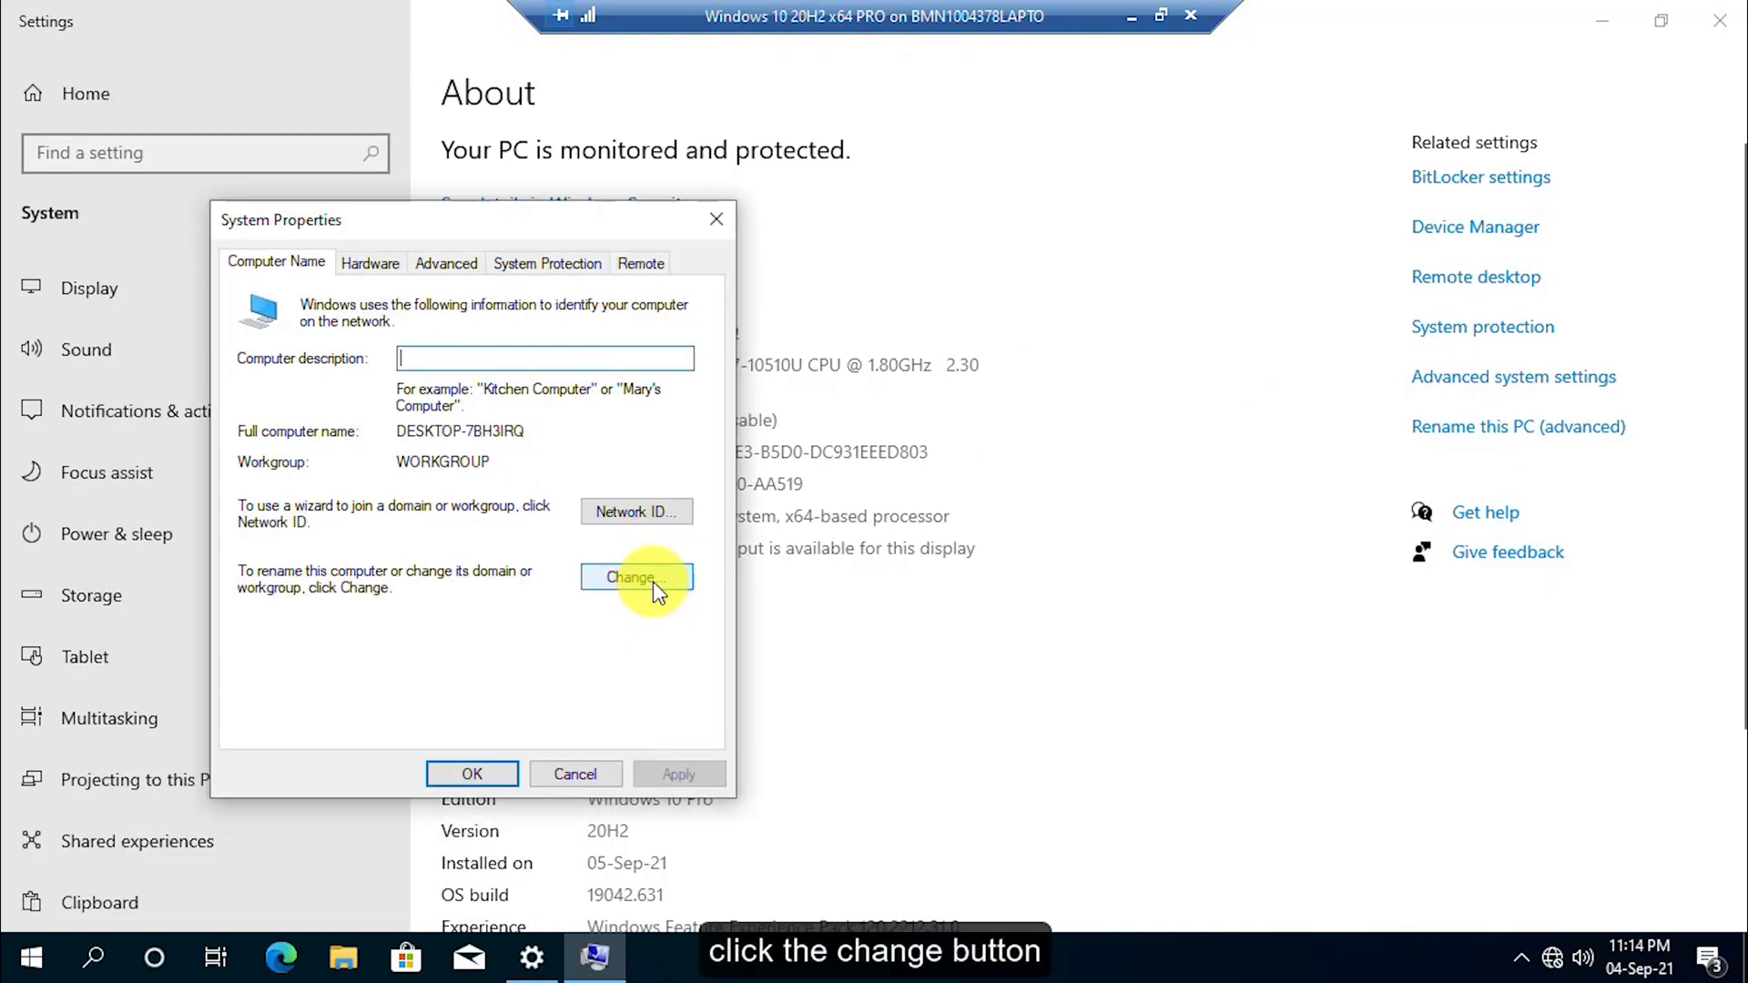
Rename the PC to Laptop-TestUser and request membership in domain Techforall.com.
{"action": "left_click", "coordinate": [653, 581]}
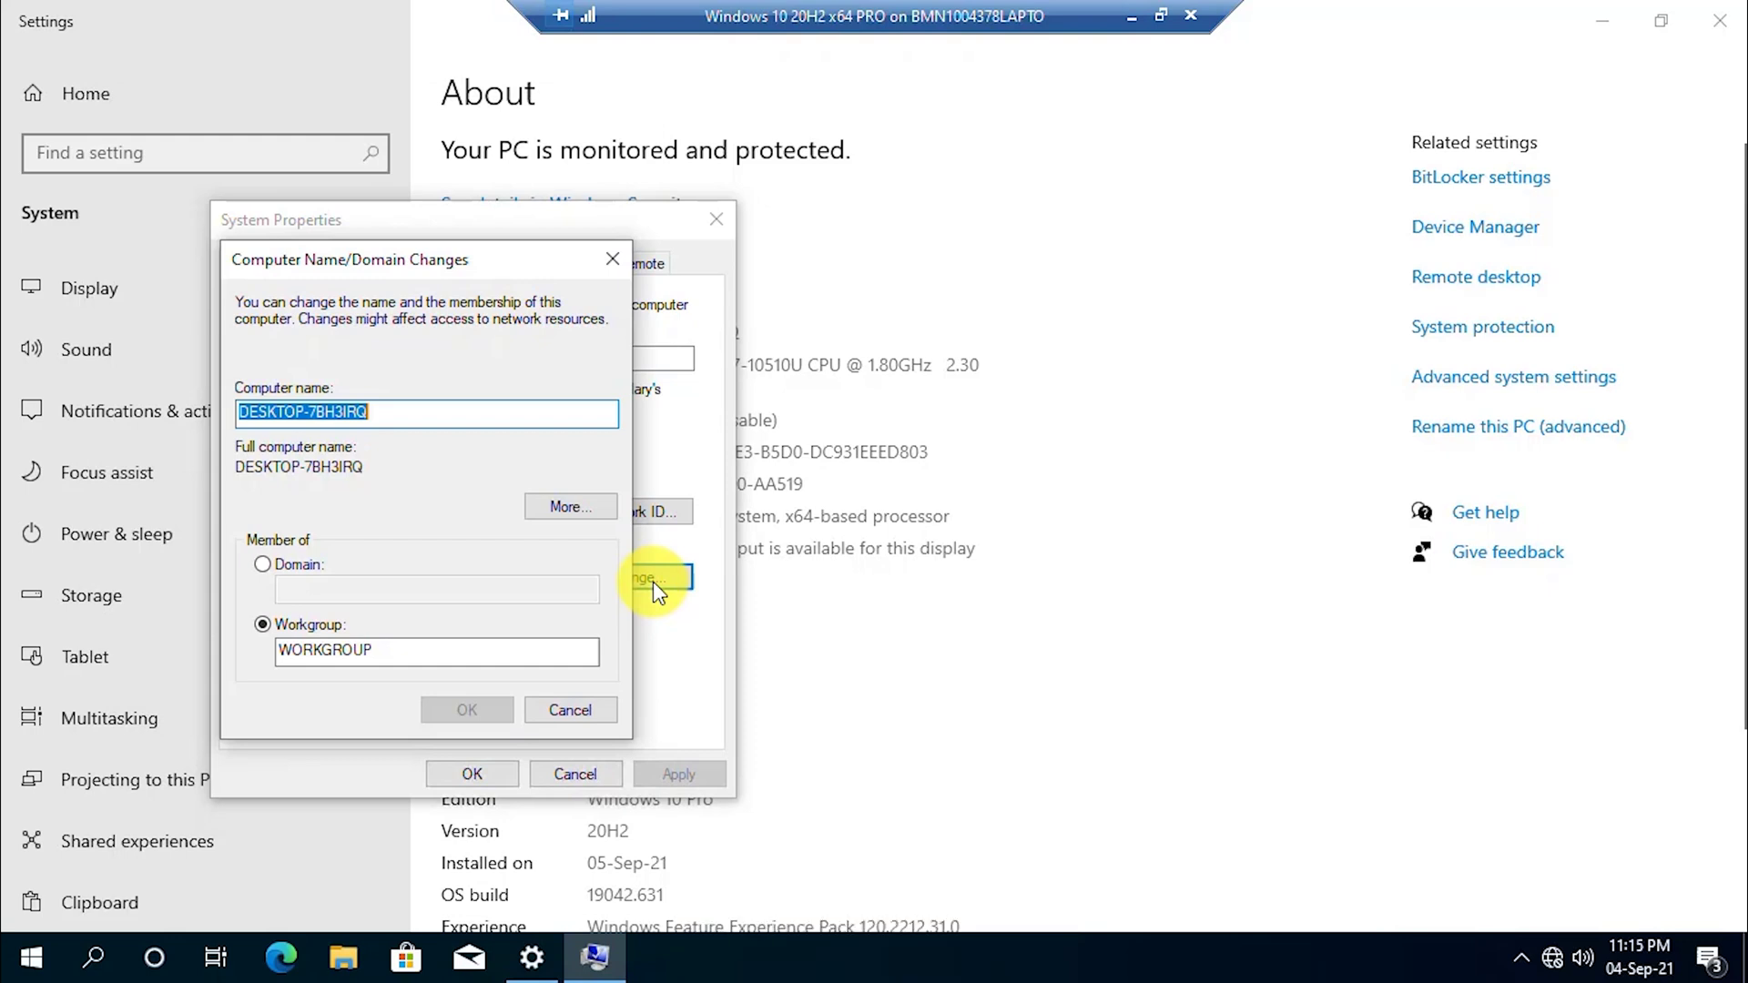
{"action": "type", "text": "Laptop-TestUser"}
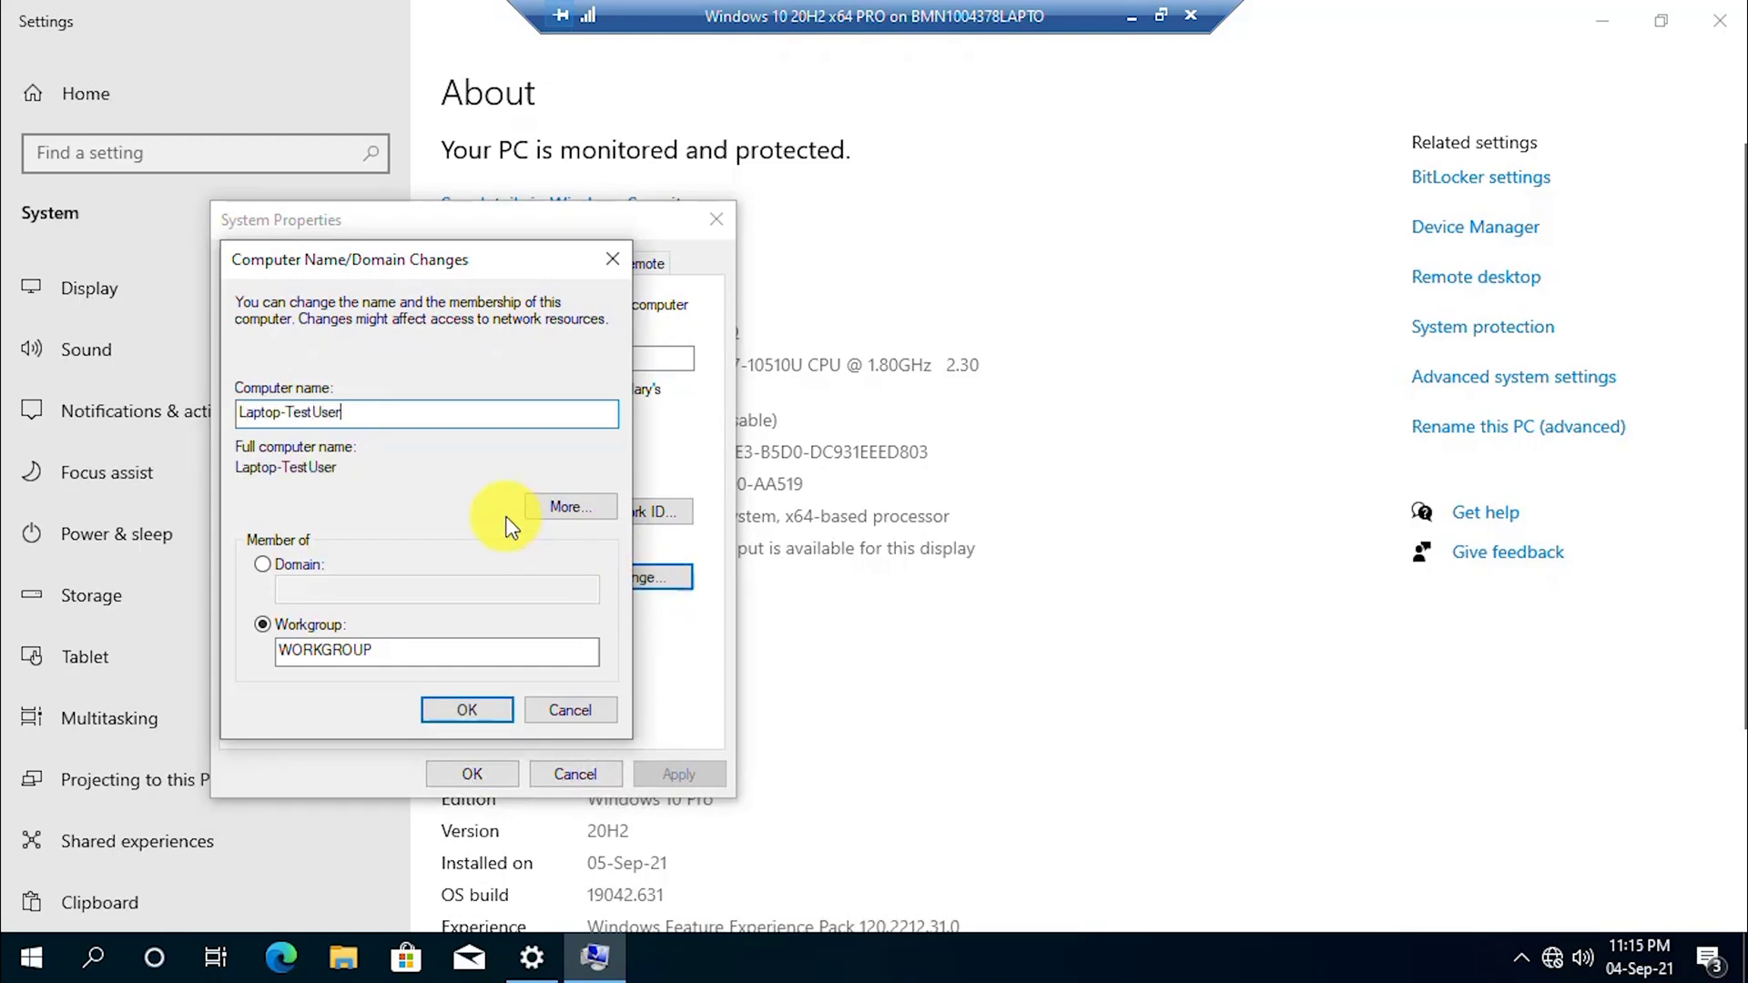
{"action": "left_click", "coordinate": [293, 563]}
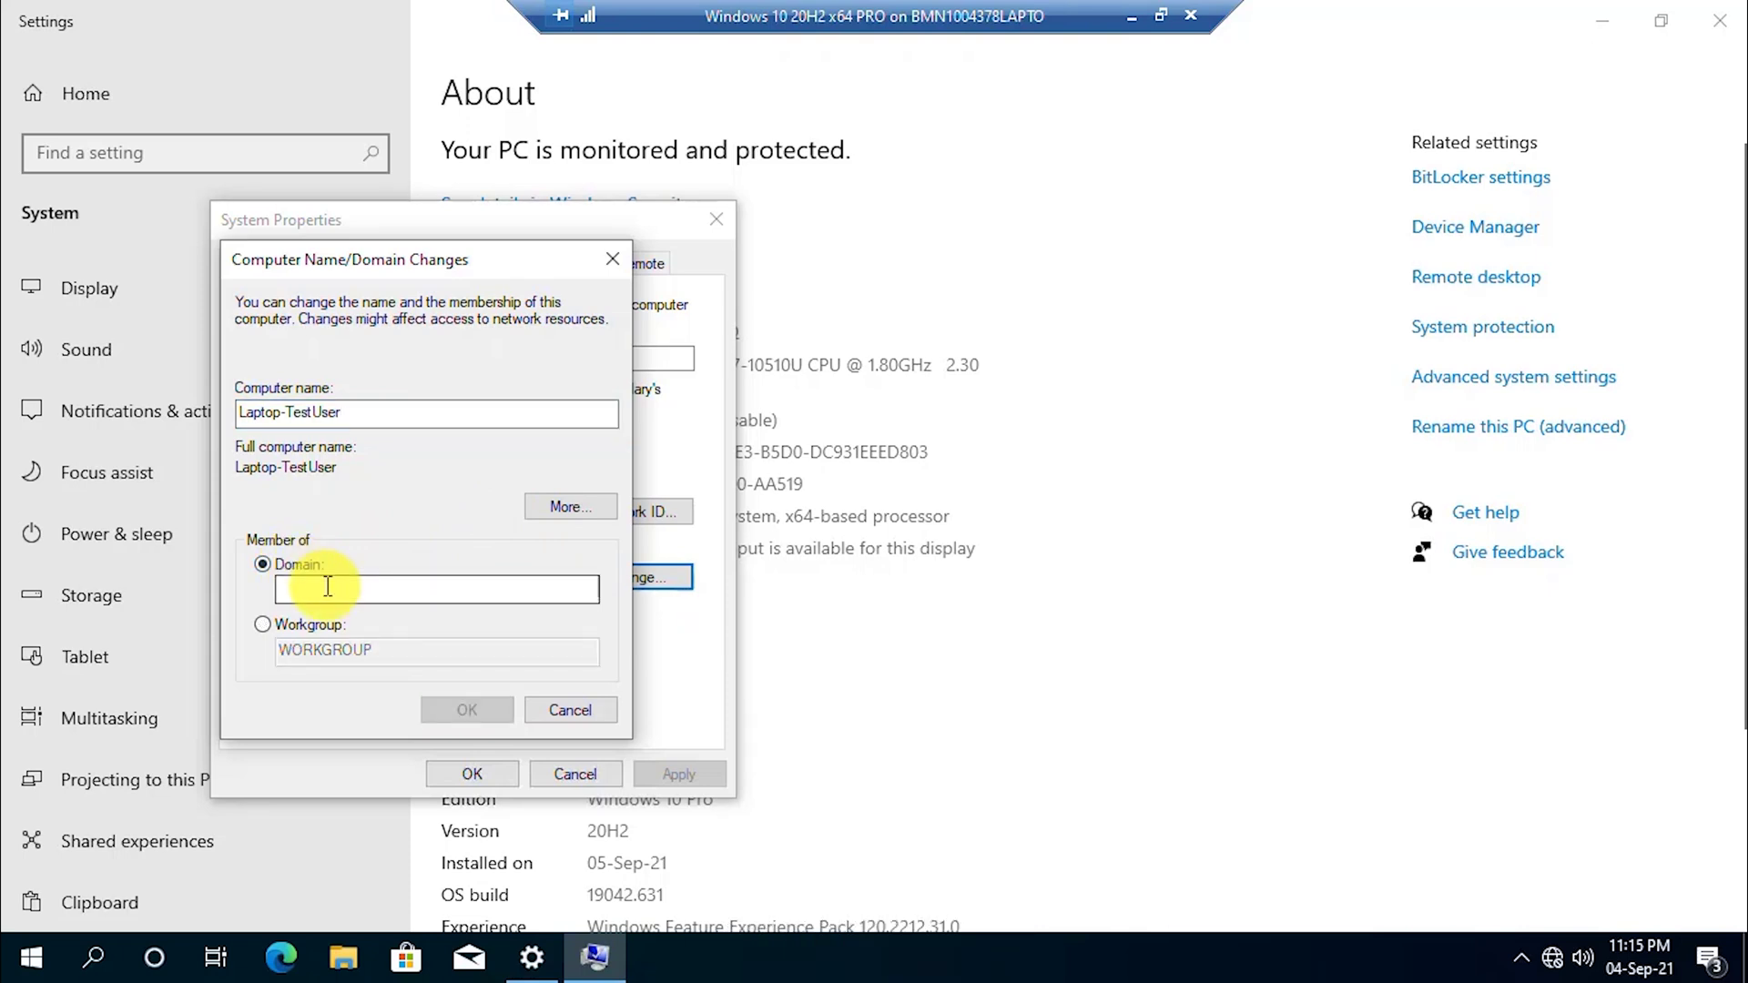
{"action": "left_click", "coordinate": [328, 587]}
{"action": "type", "text": "Te"}
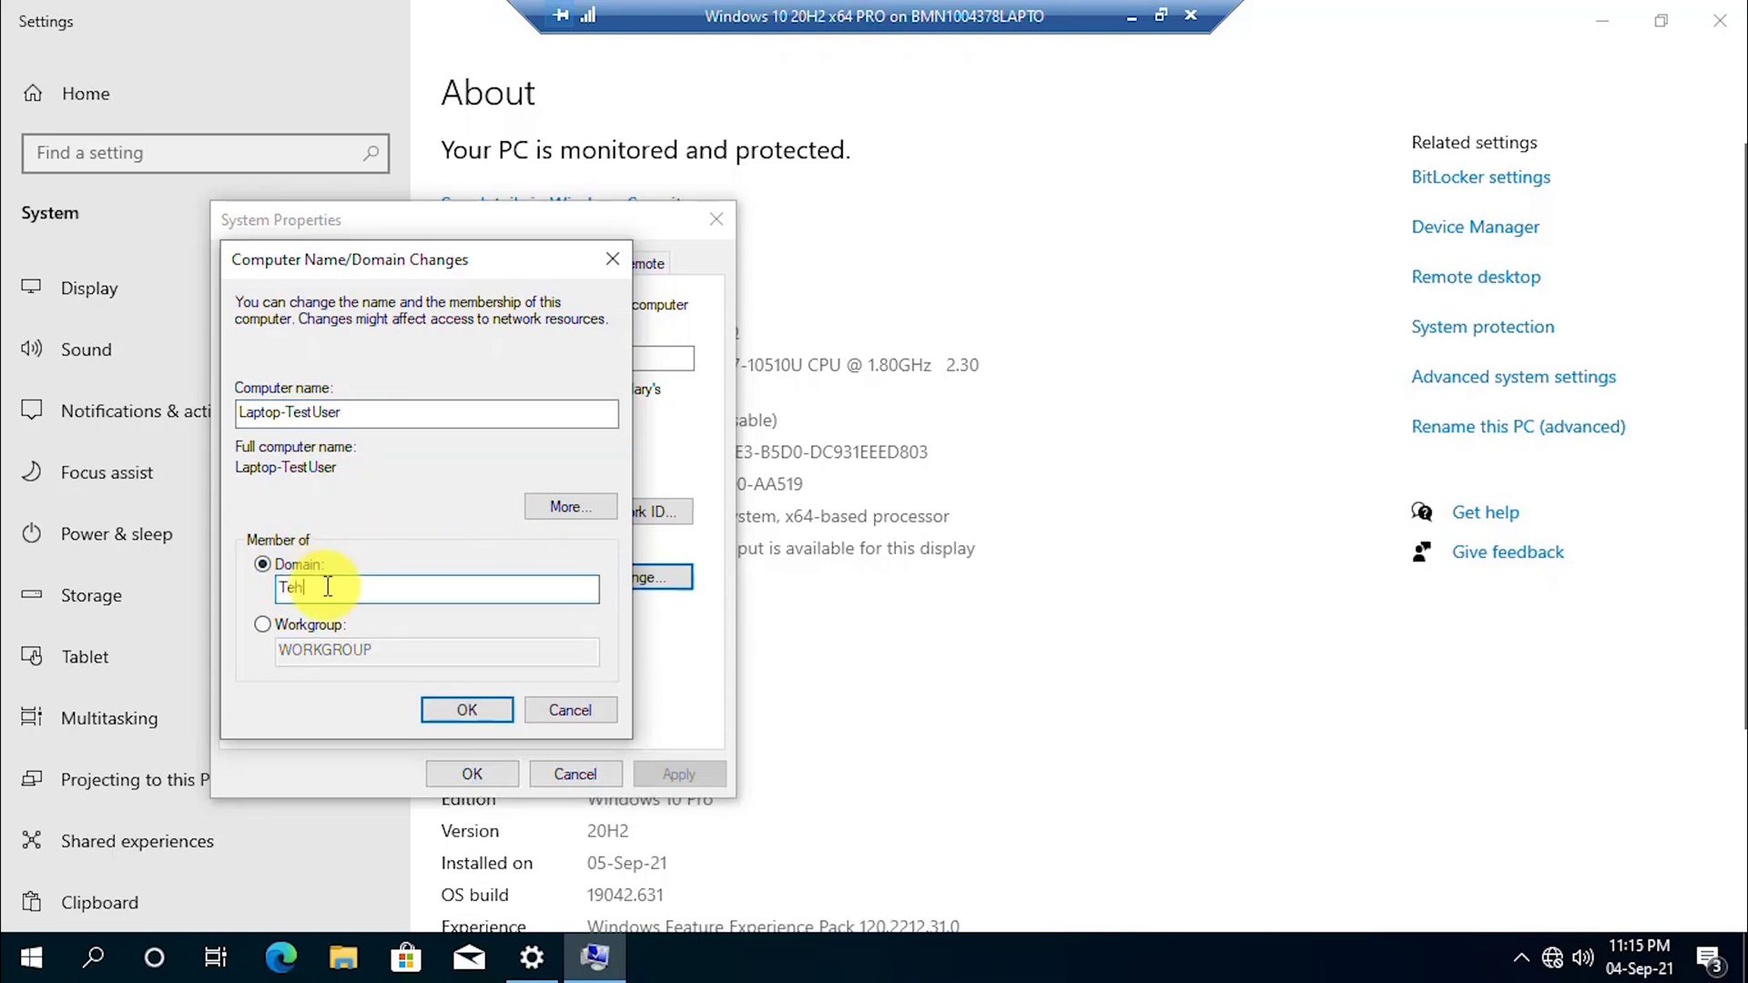
{"action": "type", "text": "chforall.com"}
{"action": "left_click", "coordinate": [467, 712]}
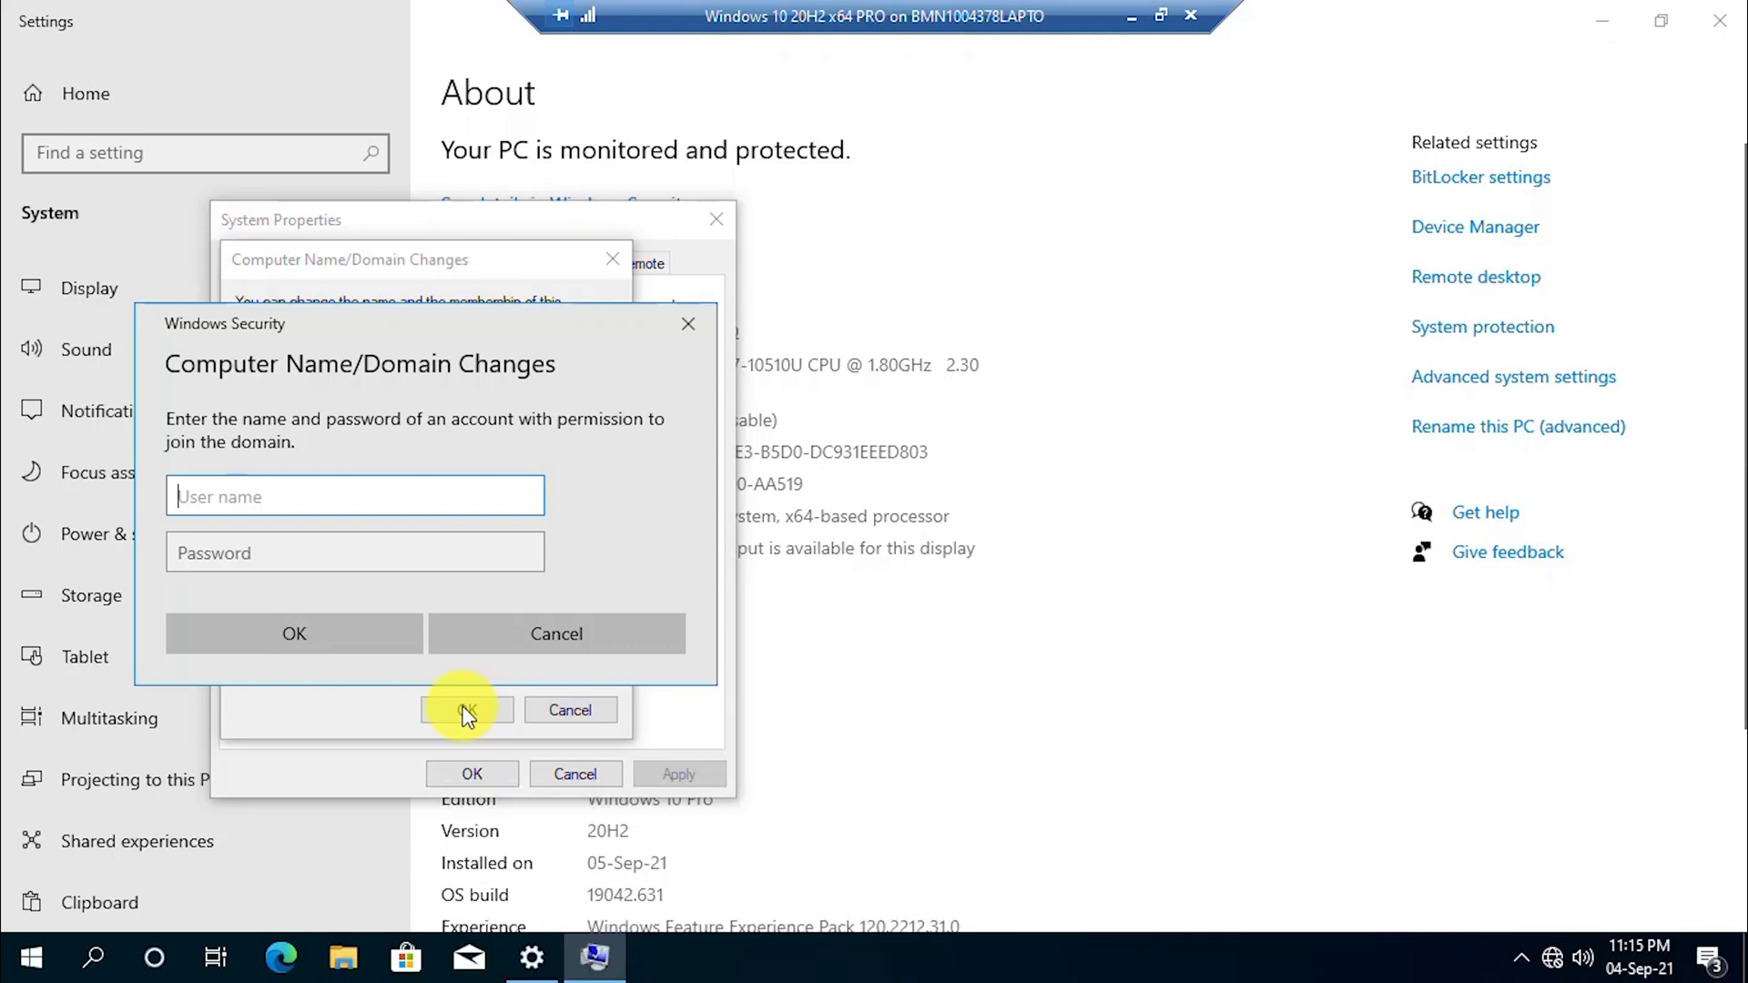
Authorize the domain join with the Administrator account and its password.
{"action": "type", "text": "Administrator"}
{"action": "key", "text": "Tab"}
{"action": "type", "text": "•••••••"}
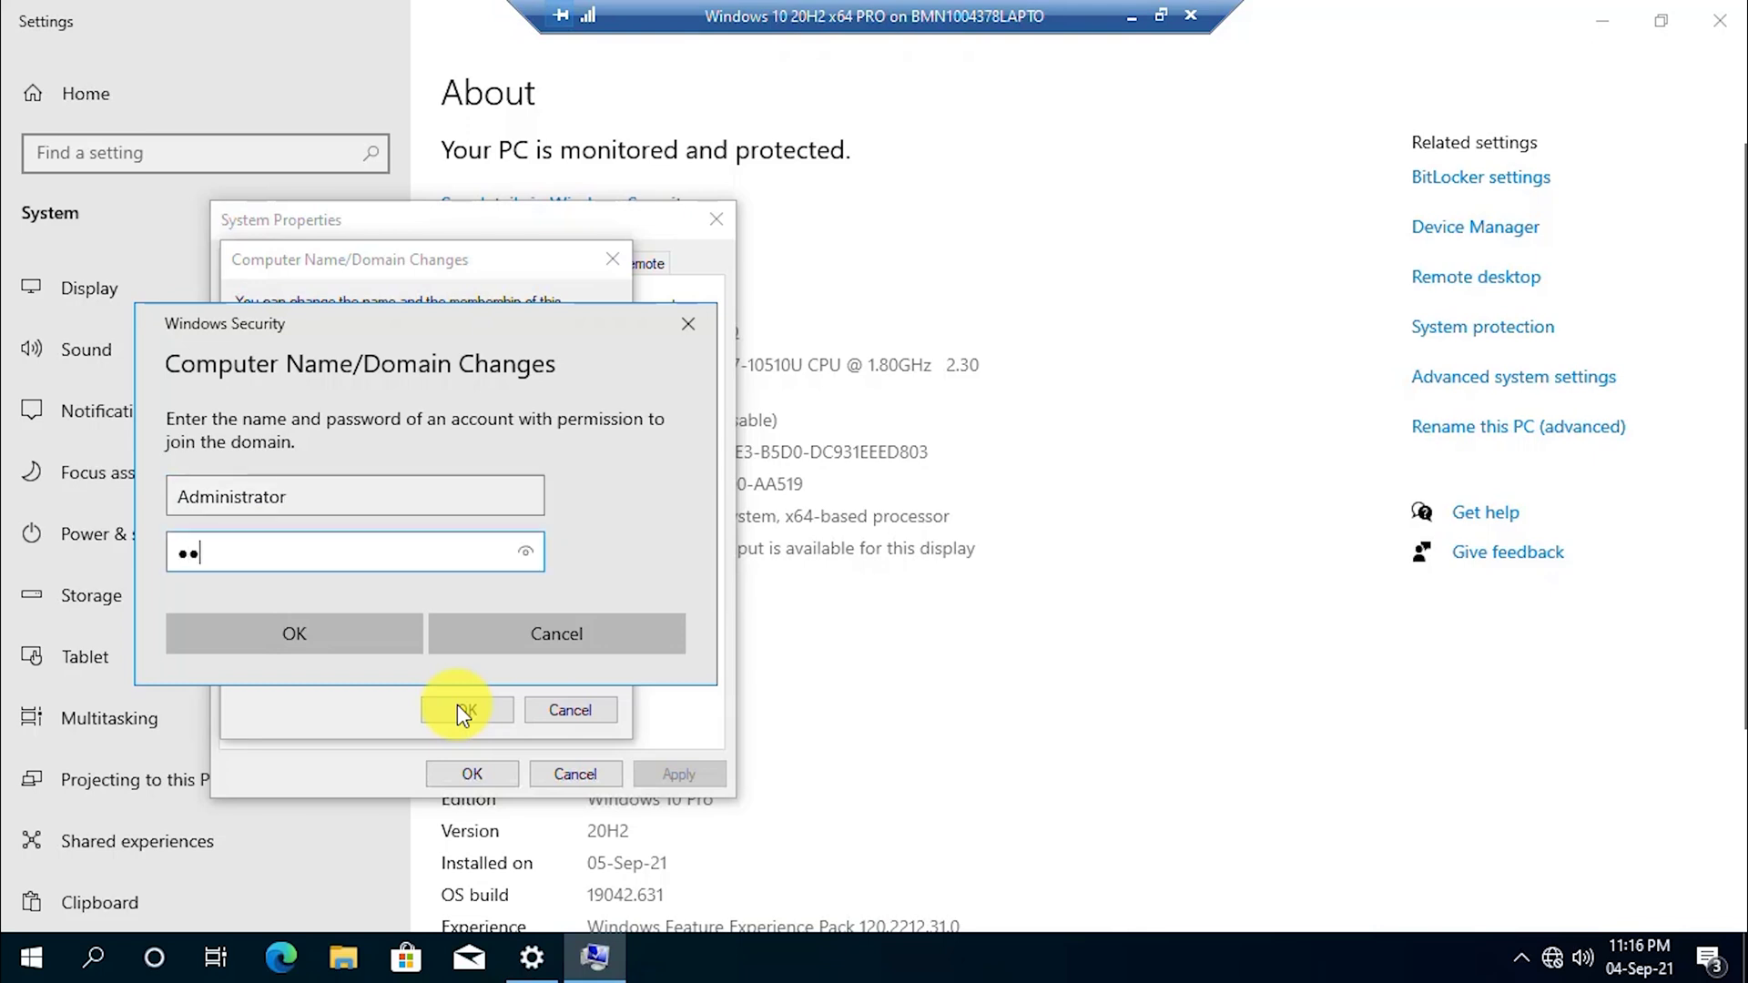
{"action": "type", "text": "•••"}
{"action": "key", "text": "Return"}
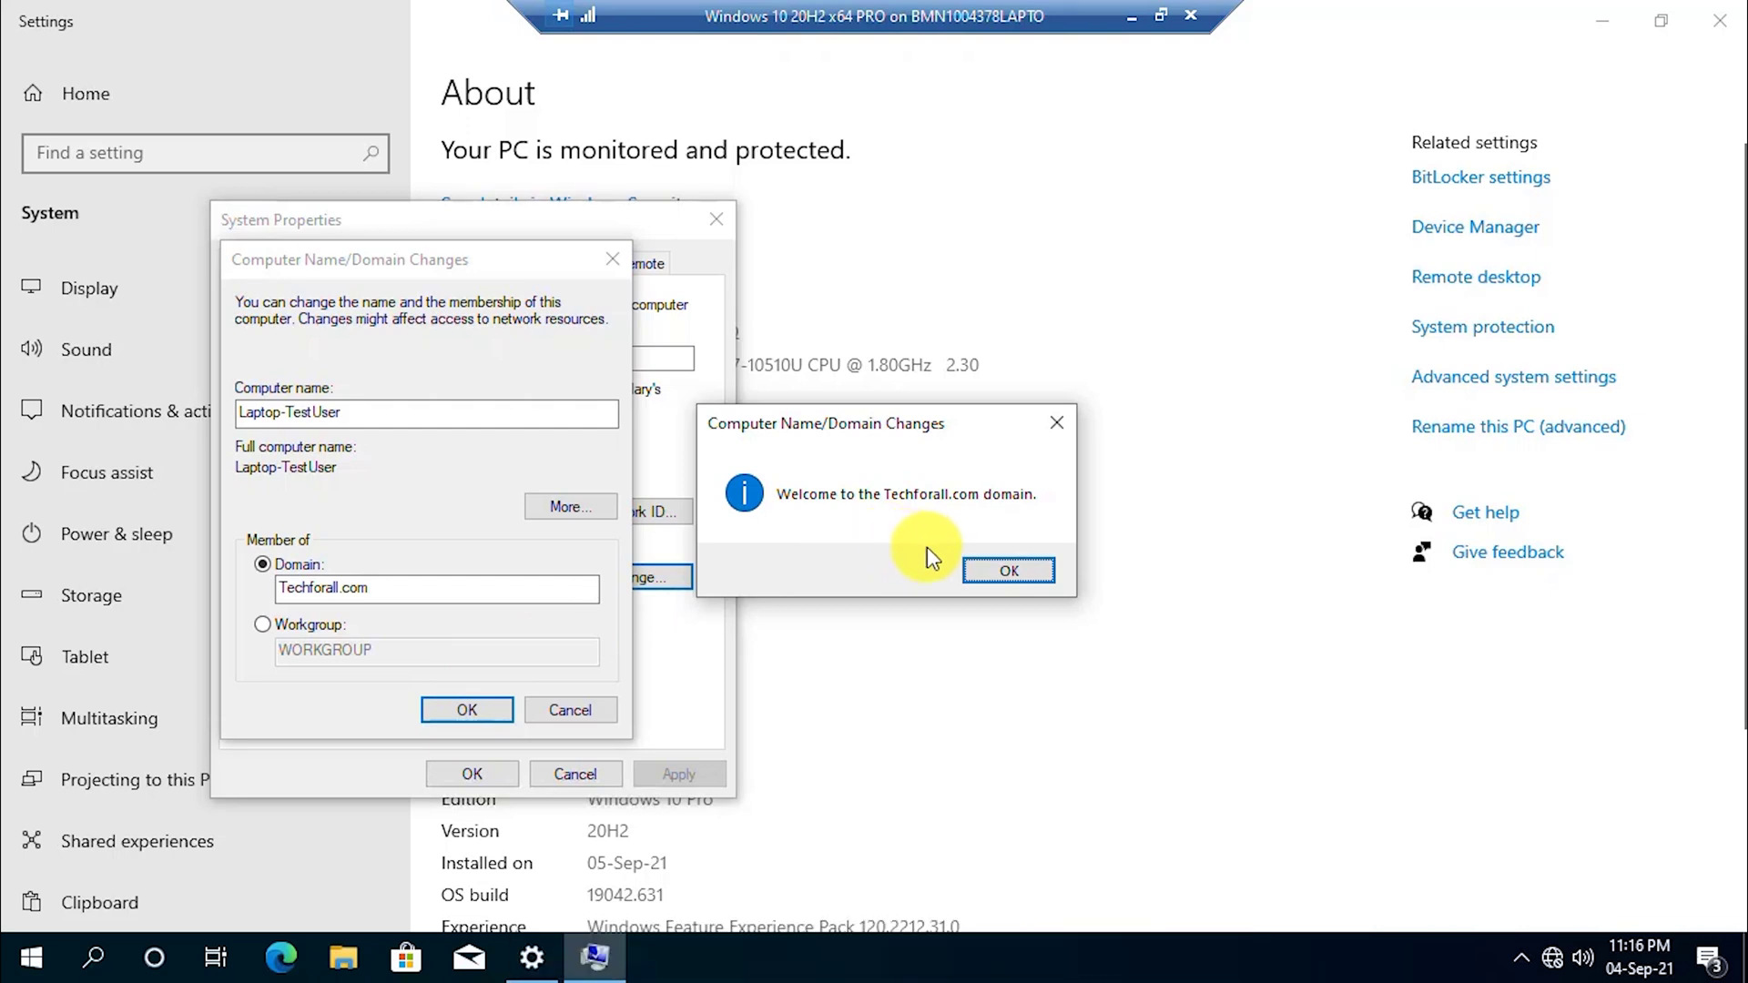
Acknowledge the welcome and restart messages, close System Properties, and restart now.
{"action": "left_click", "coordinate": [998, 565]}
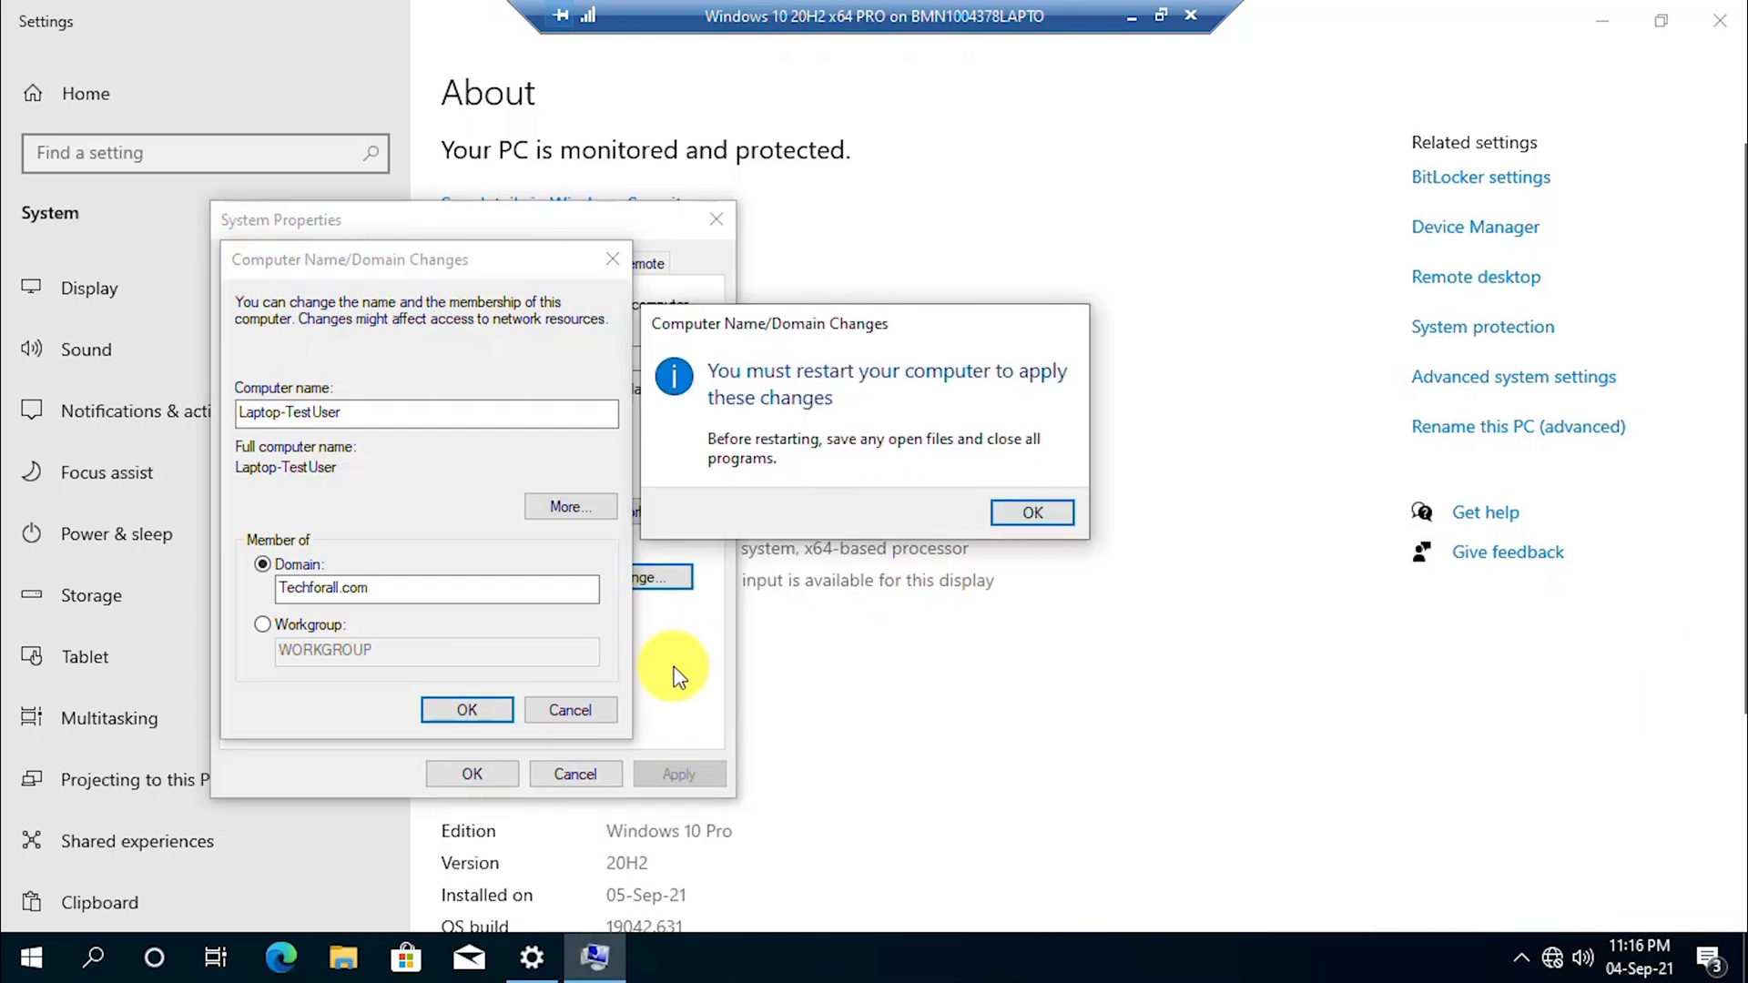
{"action": "left_click", "coordinate": [1038, 515]}
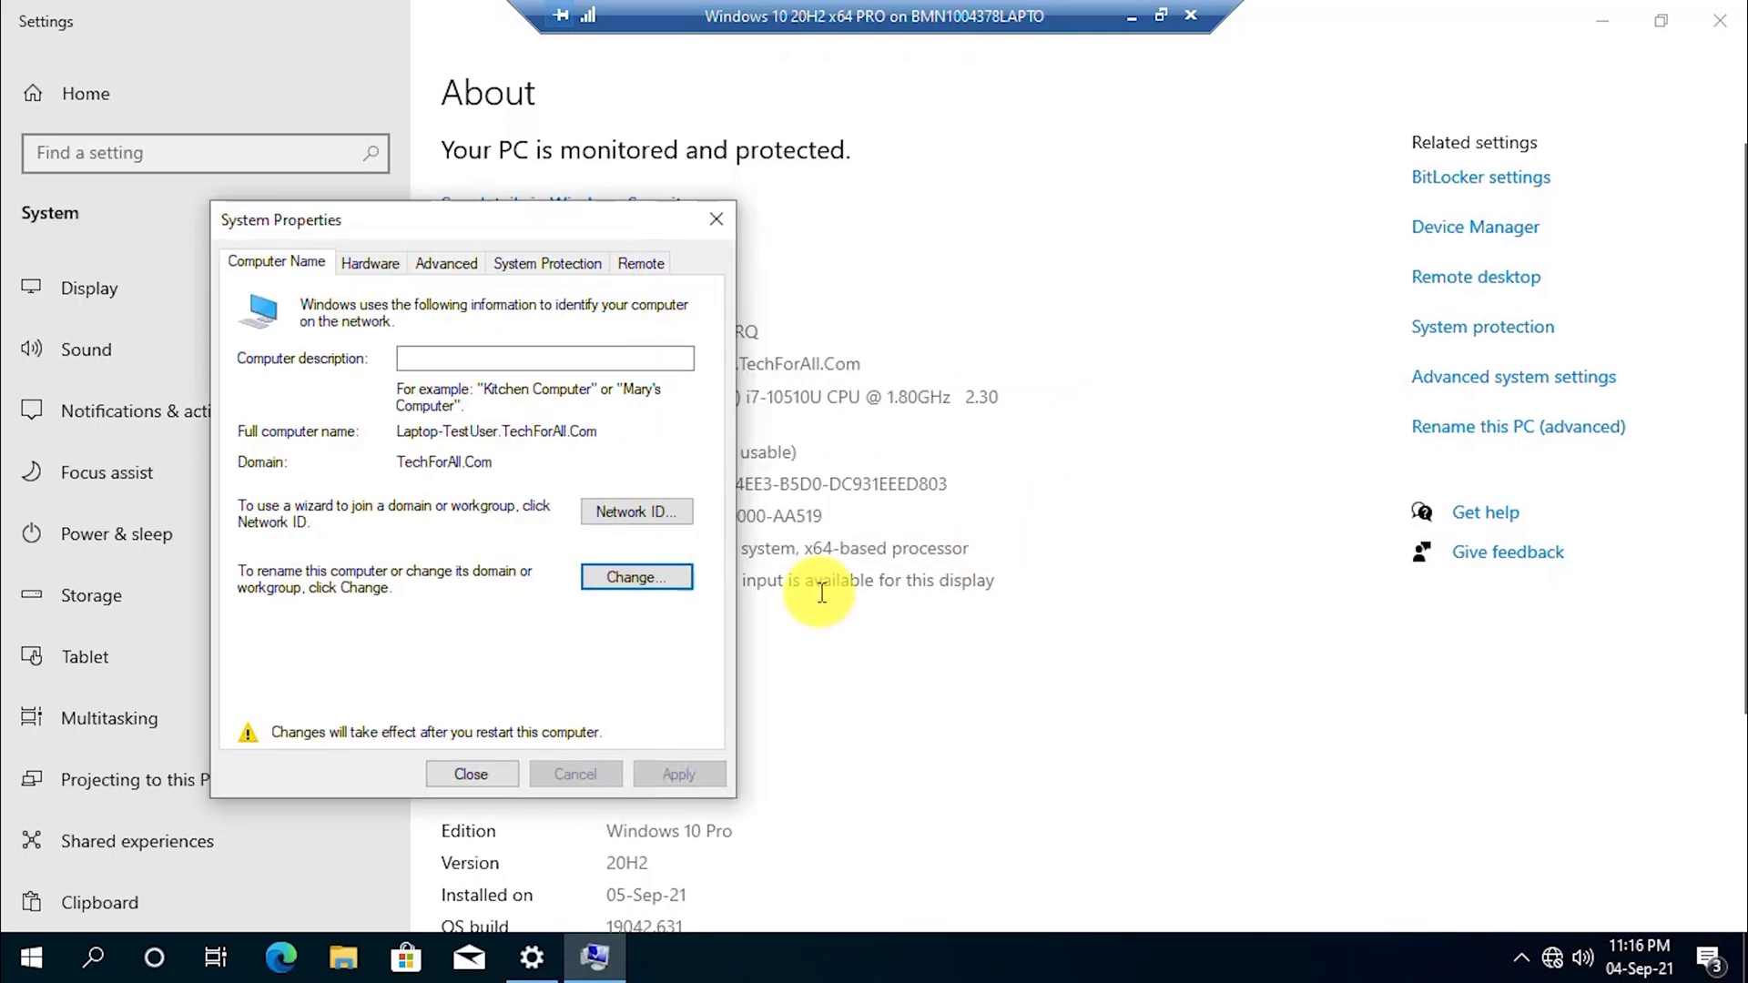
{"action": "left_click", "coordinate": [488, 773]}
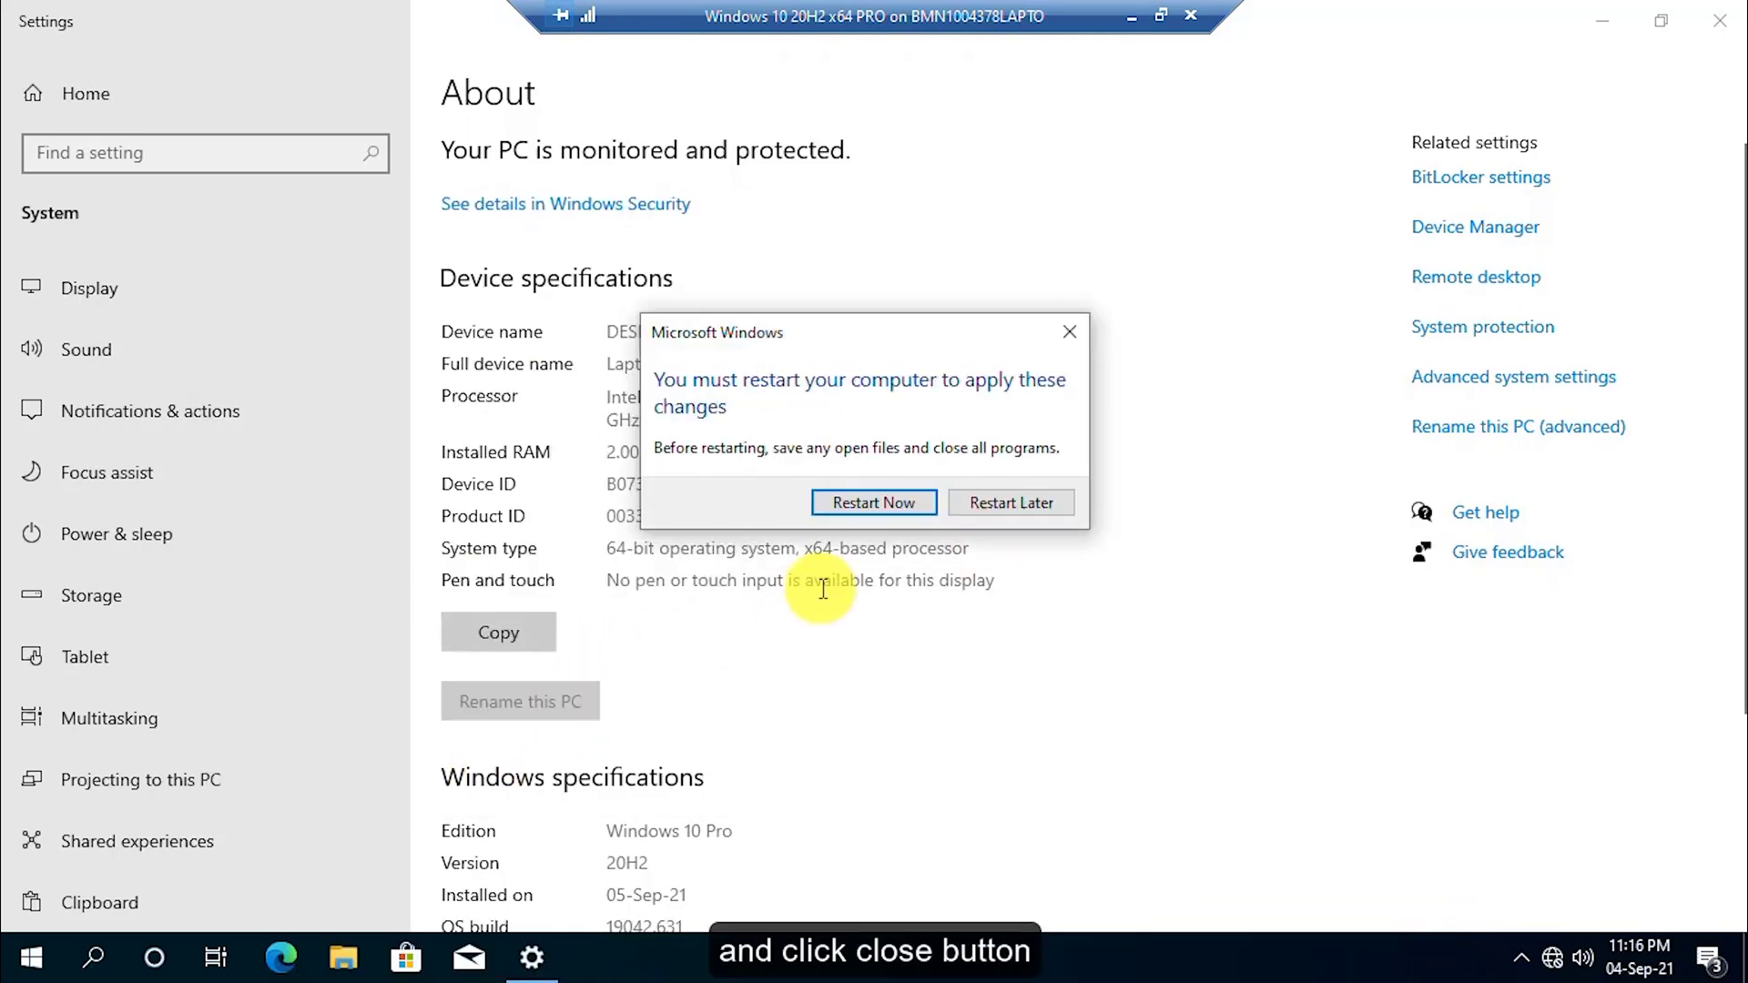
{"action": "left_click", "coordinate": [874, 502]}
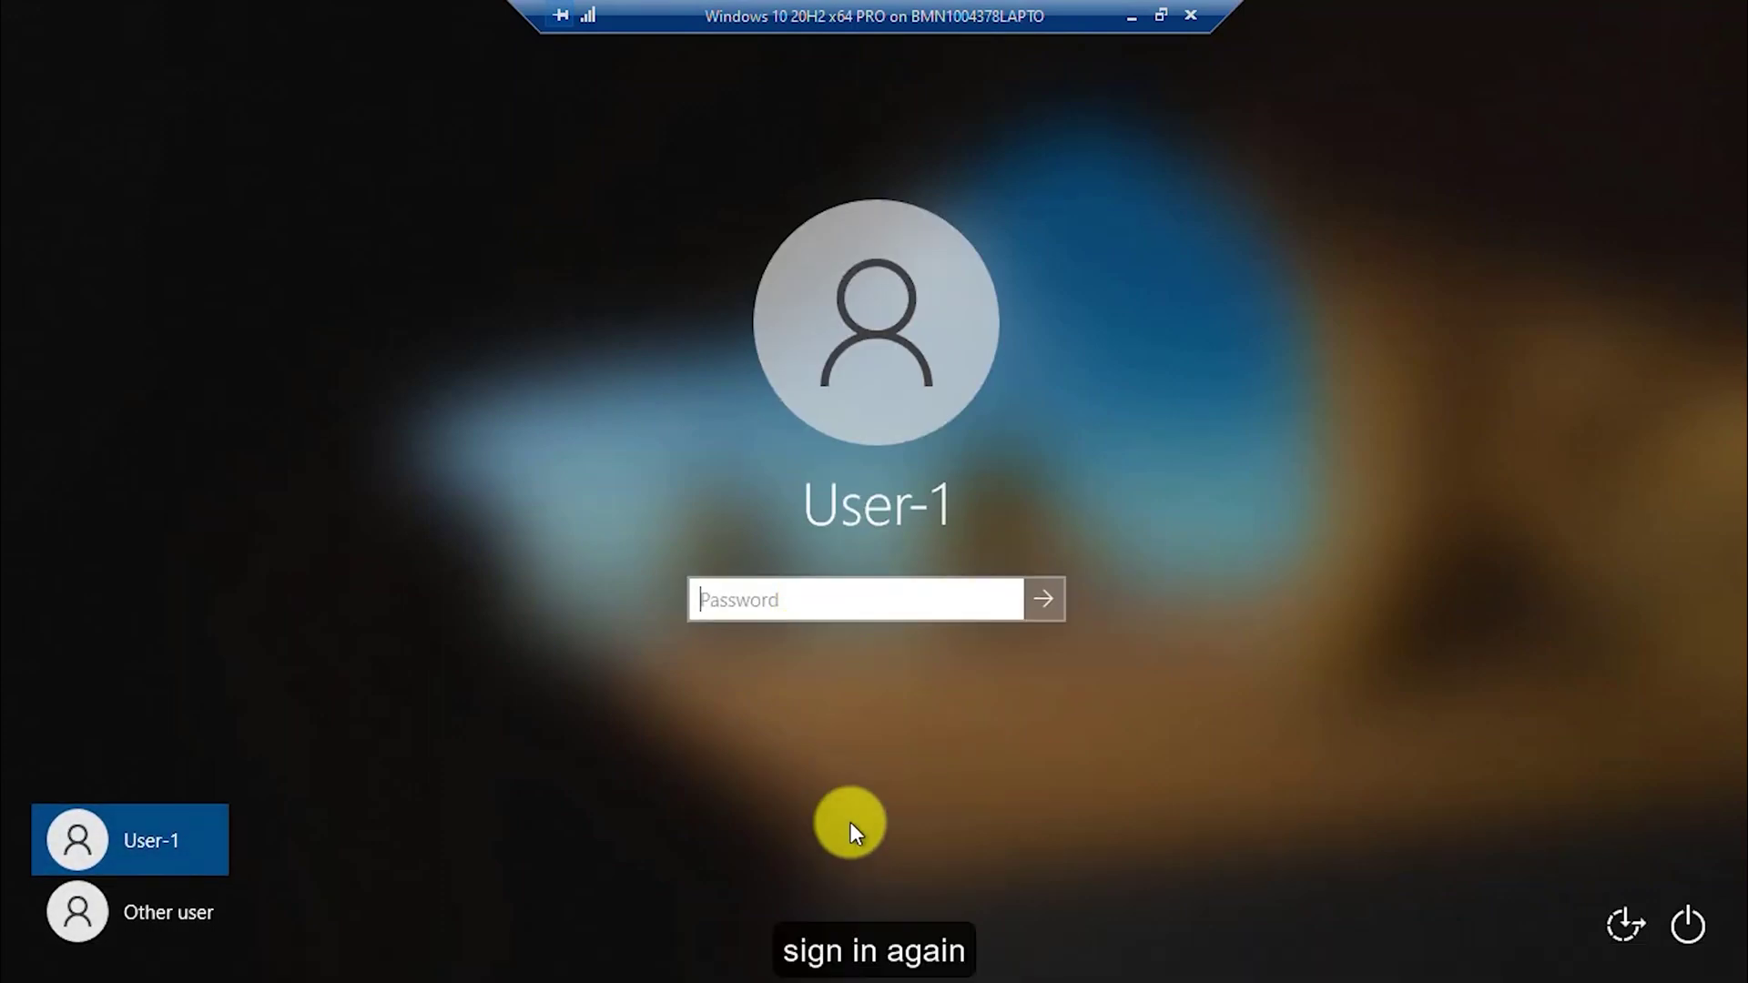
Sign back in to Windows with the account password.
{"action": "type", "text": "Password1234"}
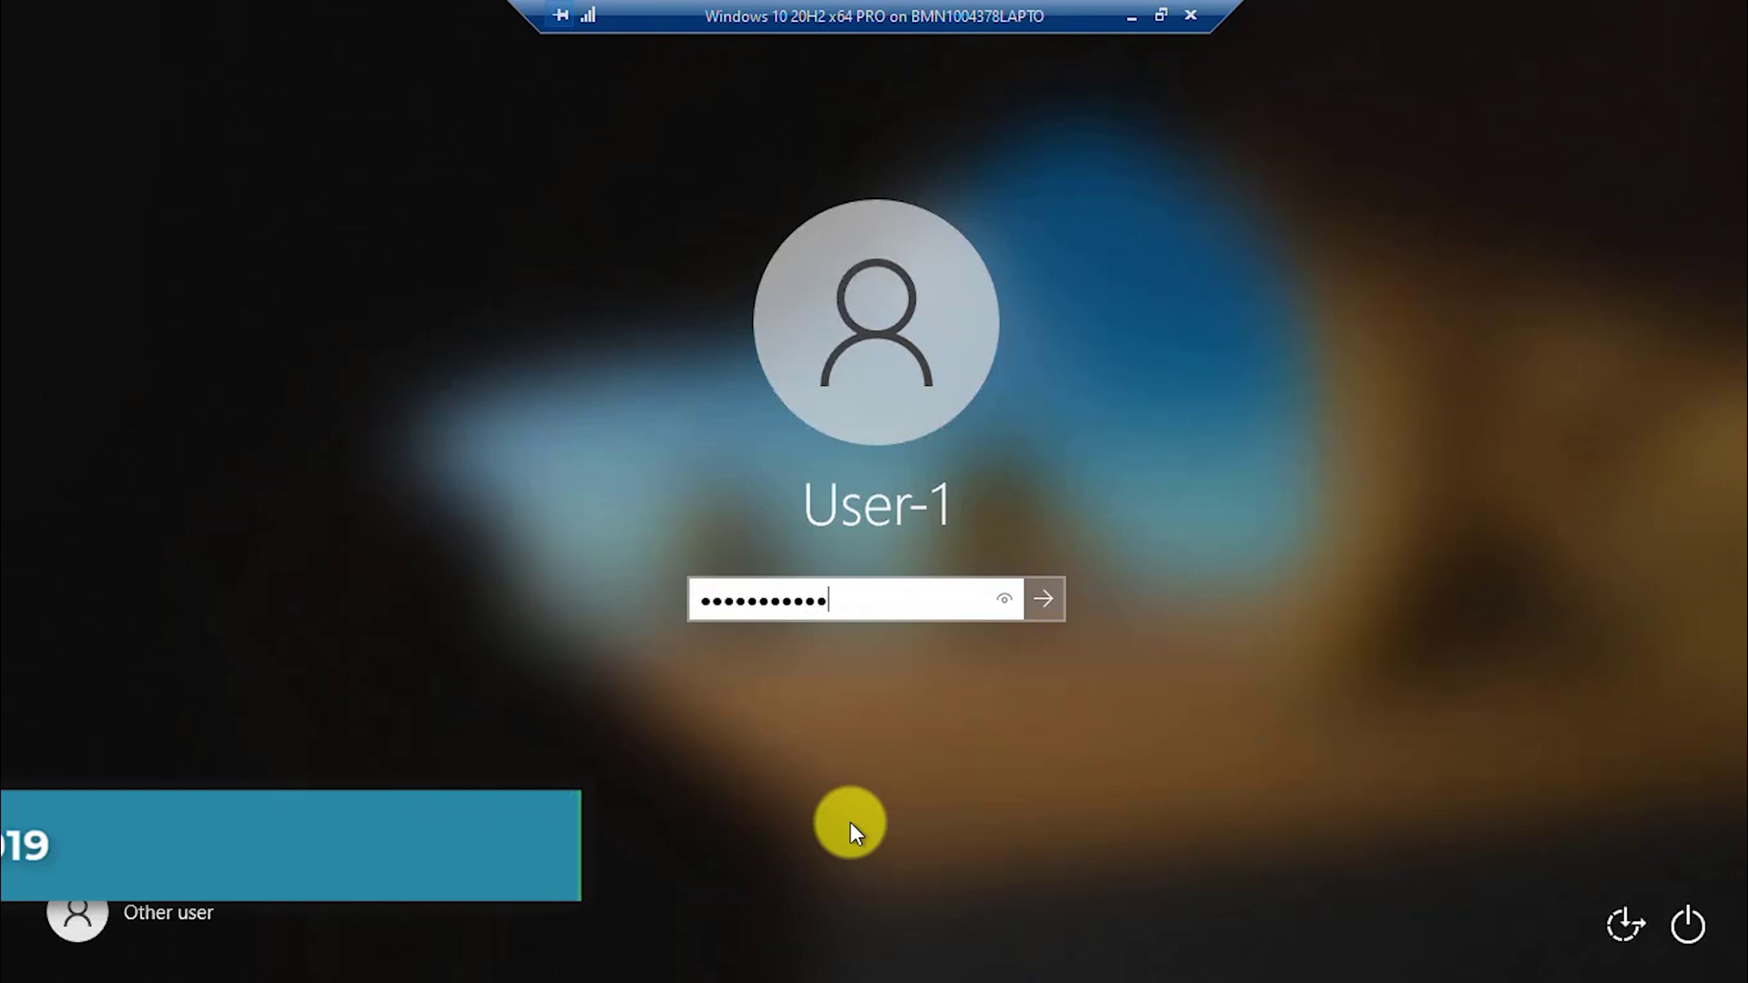
{"action": "key", "text": "Return"}
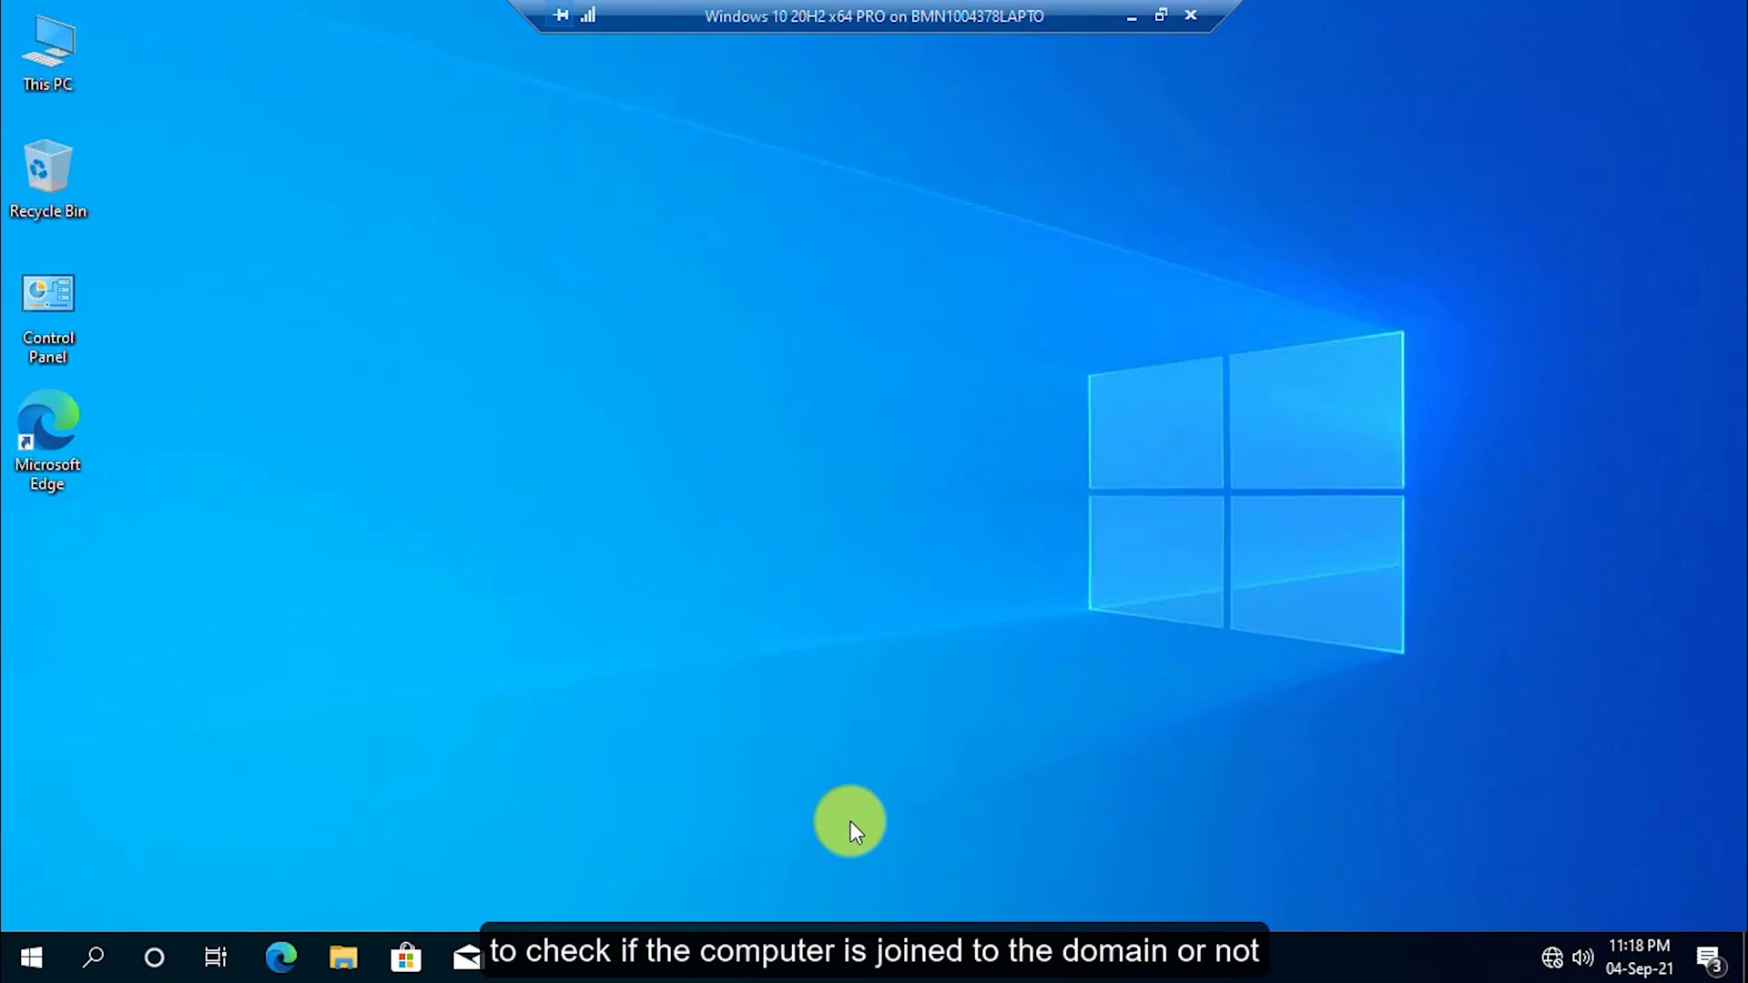
Check on This PC's About page that the full device name is Laptop-TestUser.TechForAll.Com.
{"action": "right_click", "coordinate": [41, 53]}
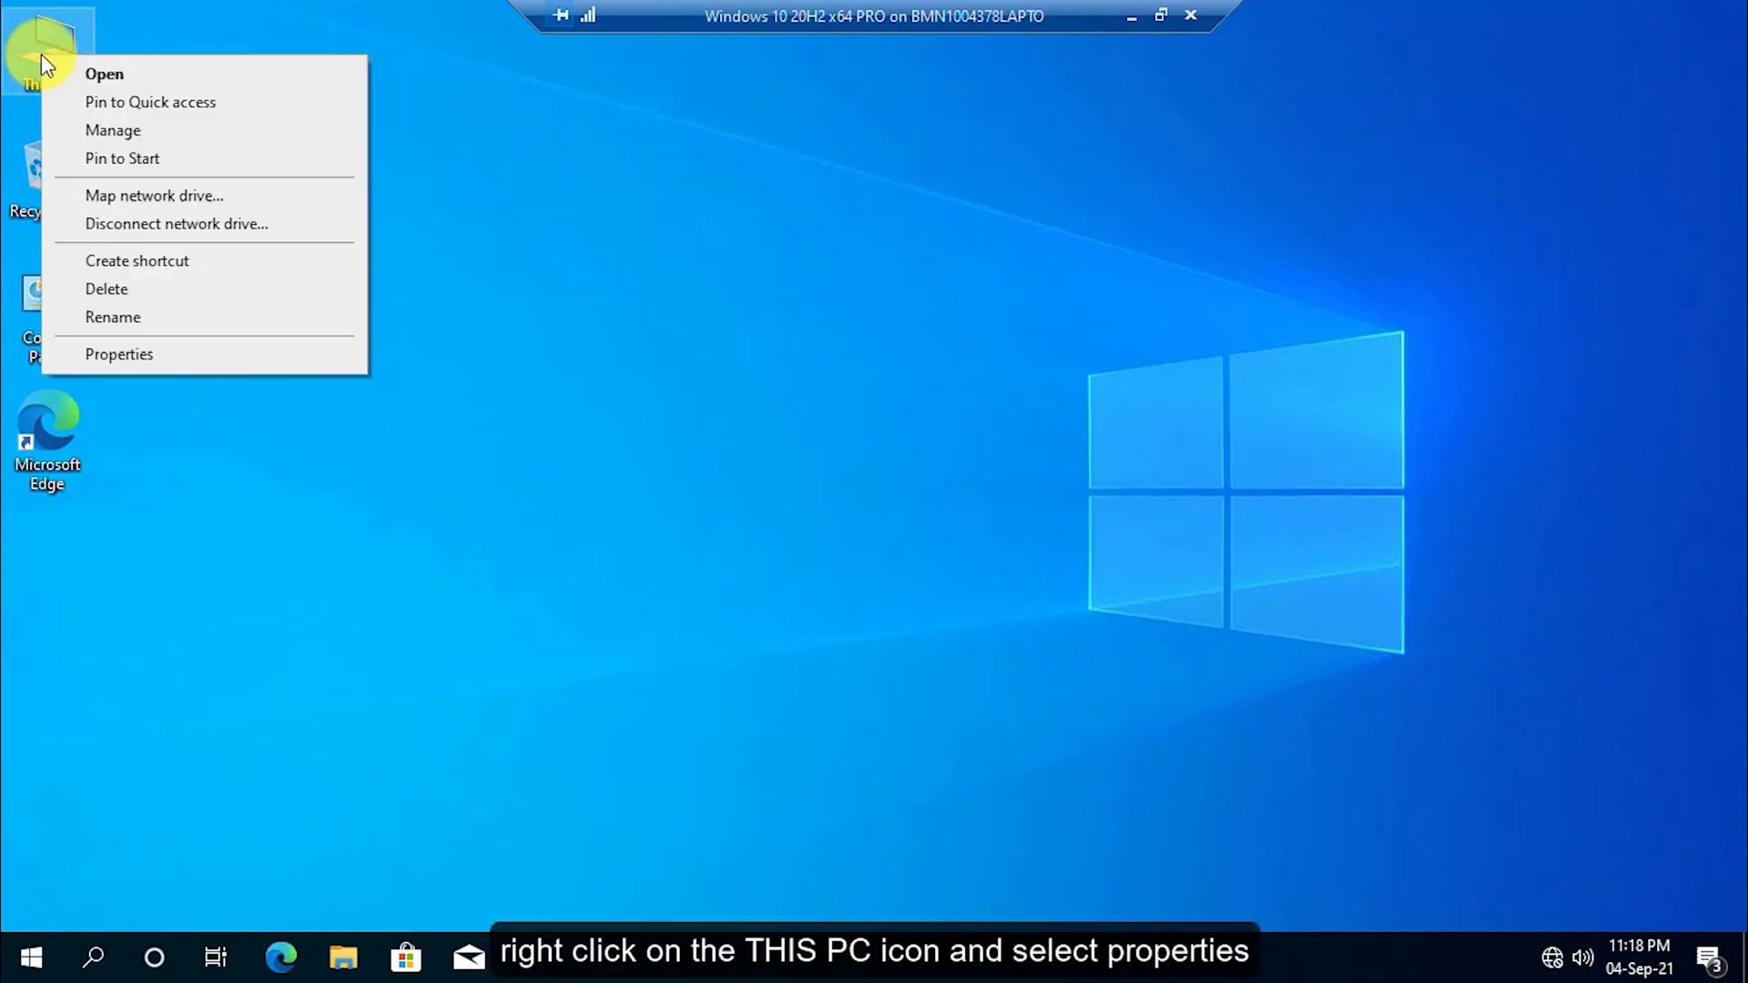
{"action": "left_click", "coordinate": [211, 357]}
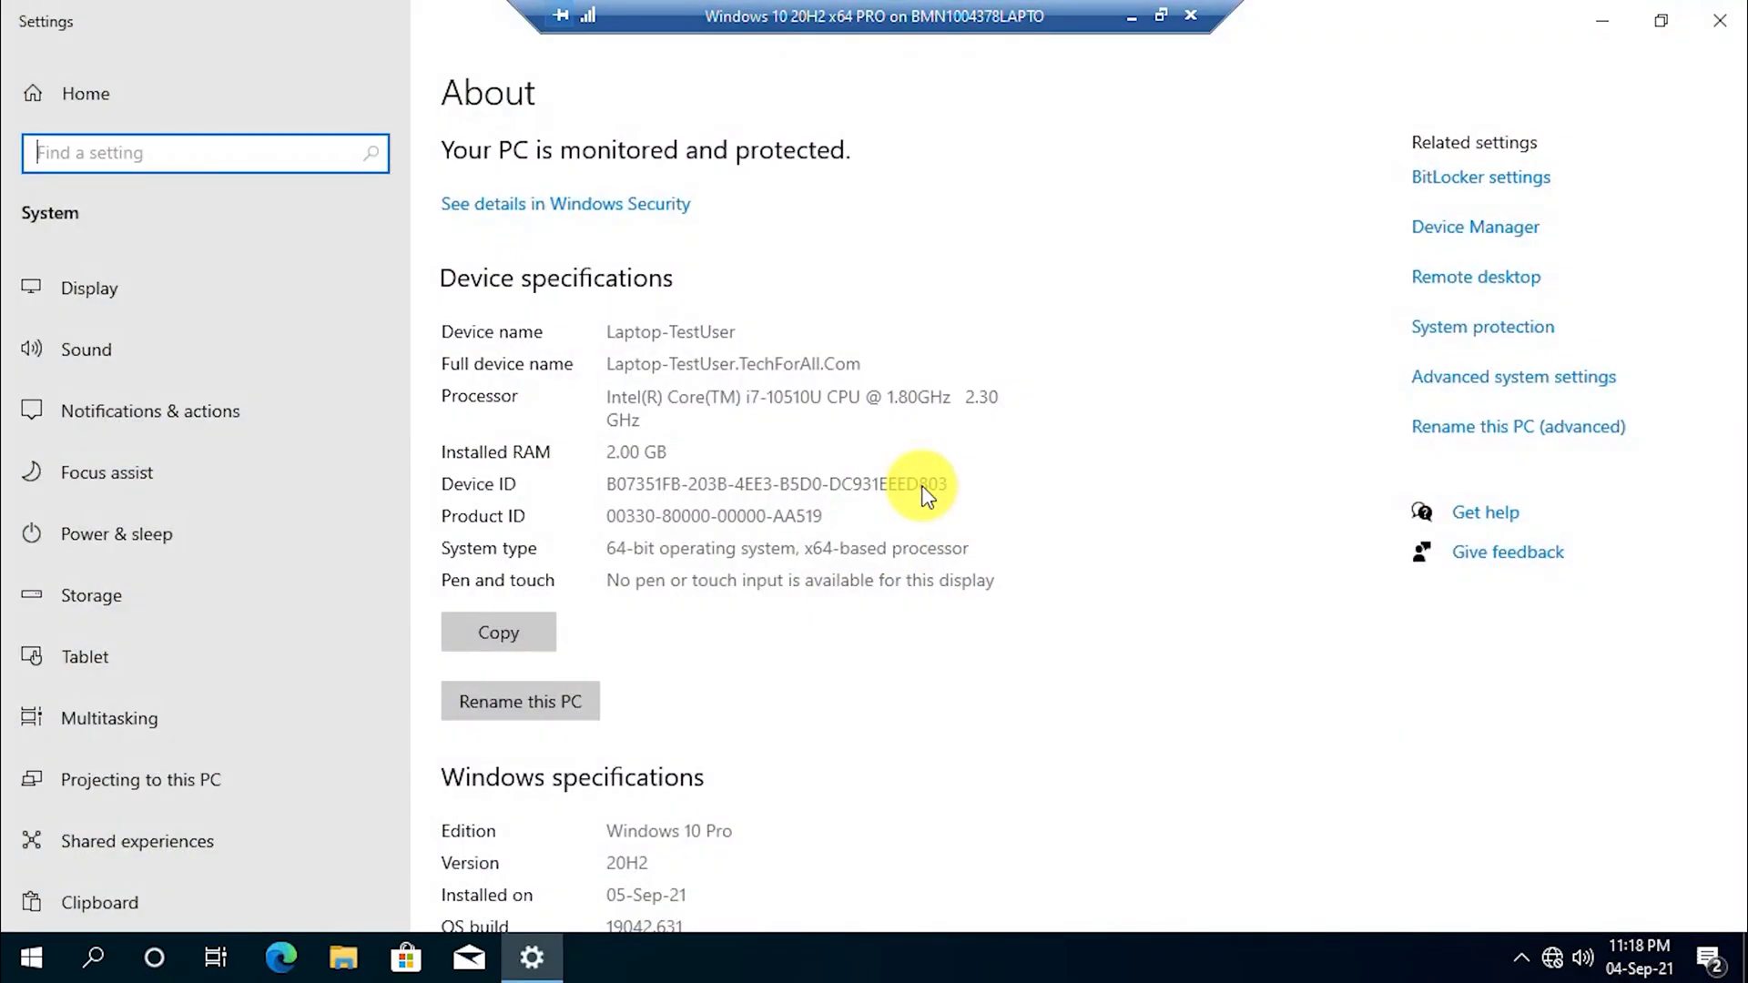
{"action": "left_click", "coordinate": [518, 380]}
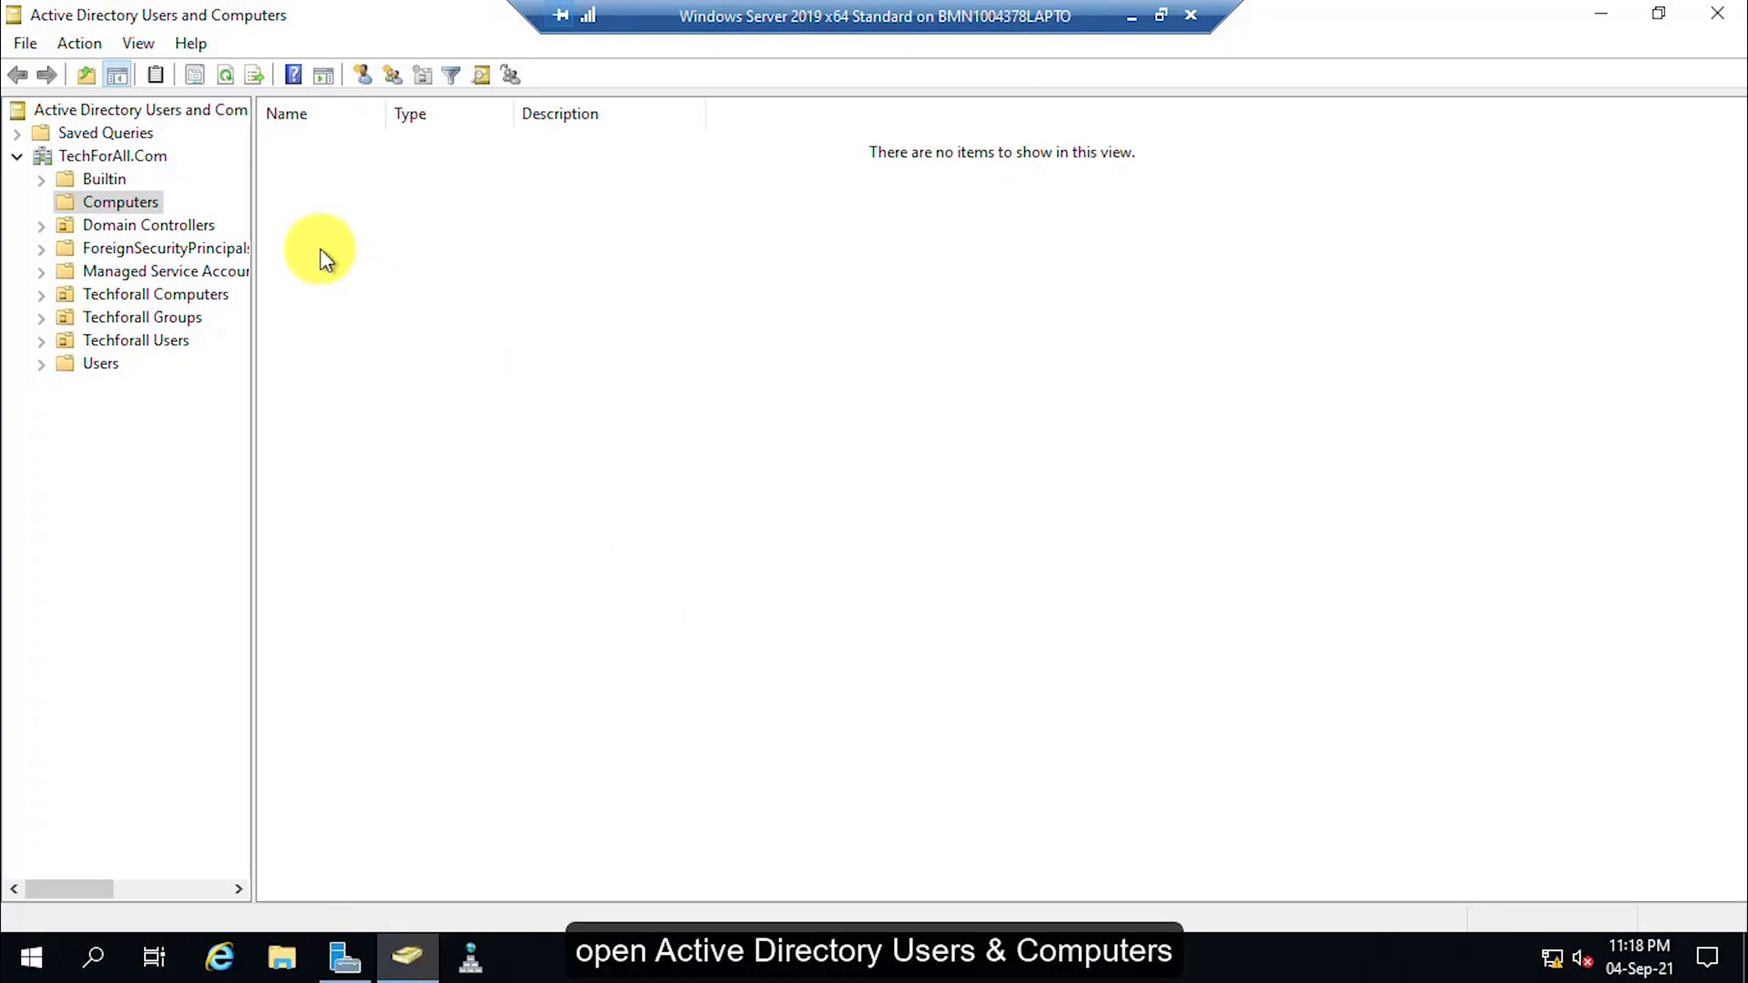
Refresh the TechForAll.Com Computers container and select the new LAPTOP-TESTUSER computer object.
{"action": "left_click", "coordinate": [133, 202]}
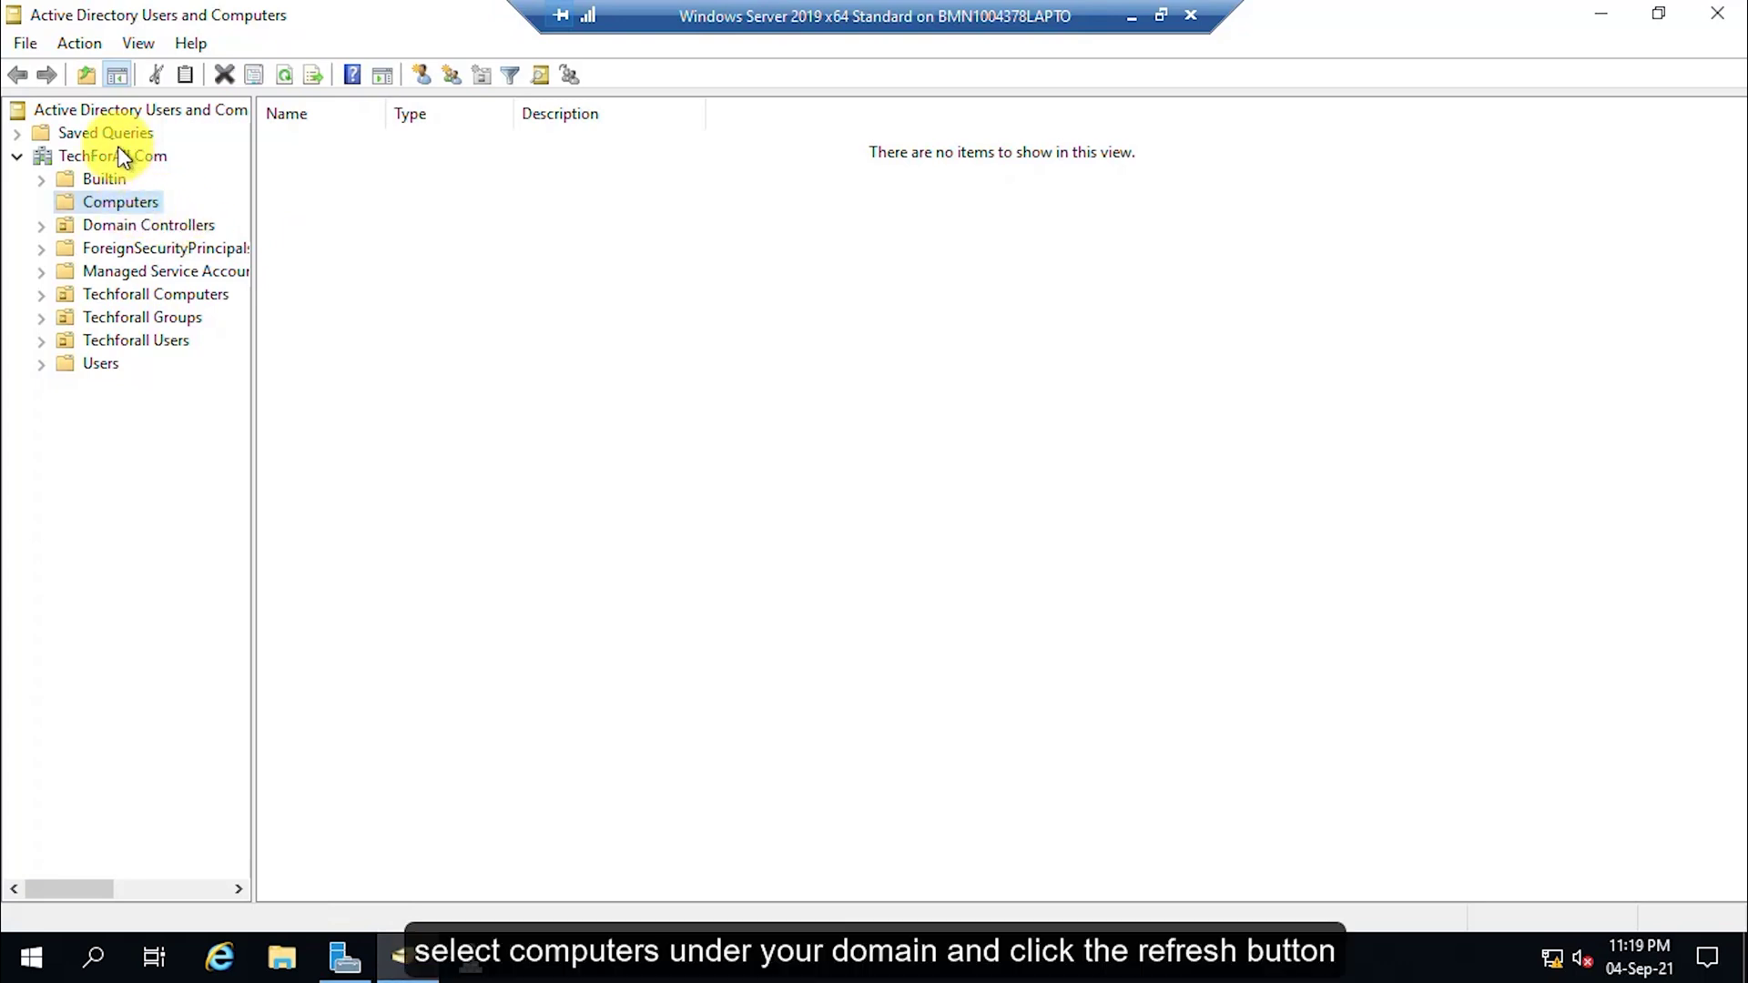
{"action": "left_click", "coordinate": [282, 75]}
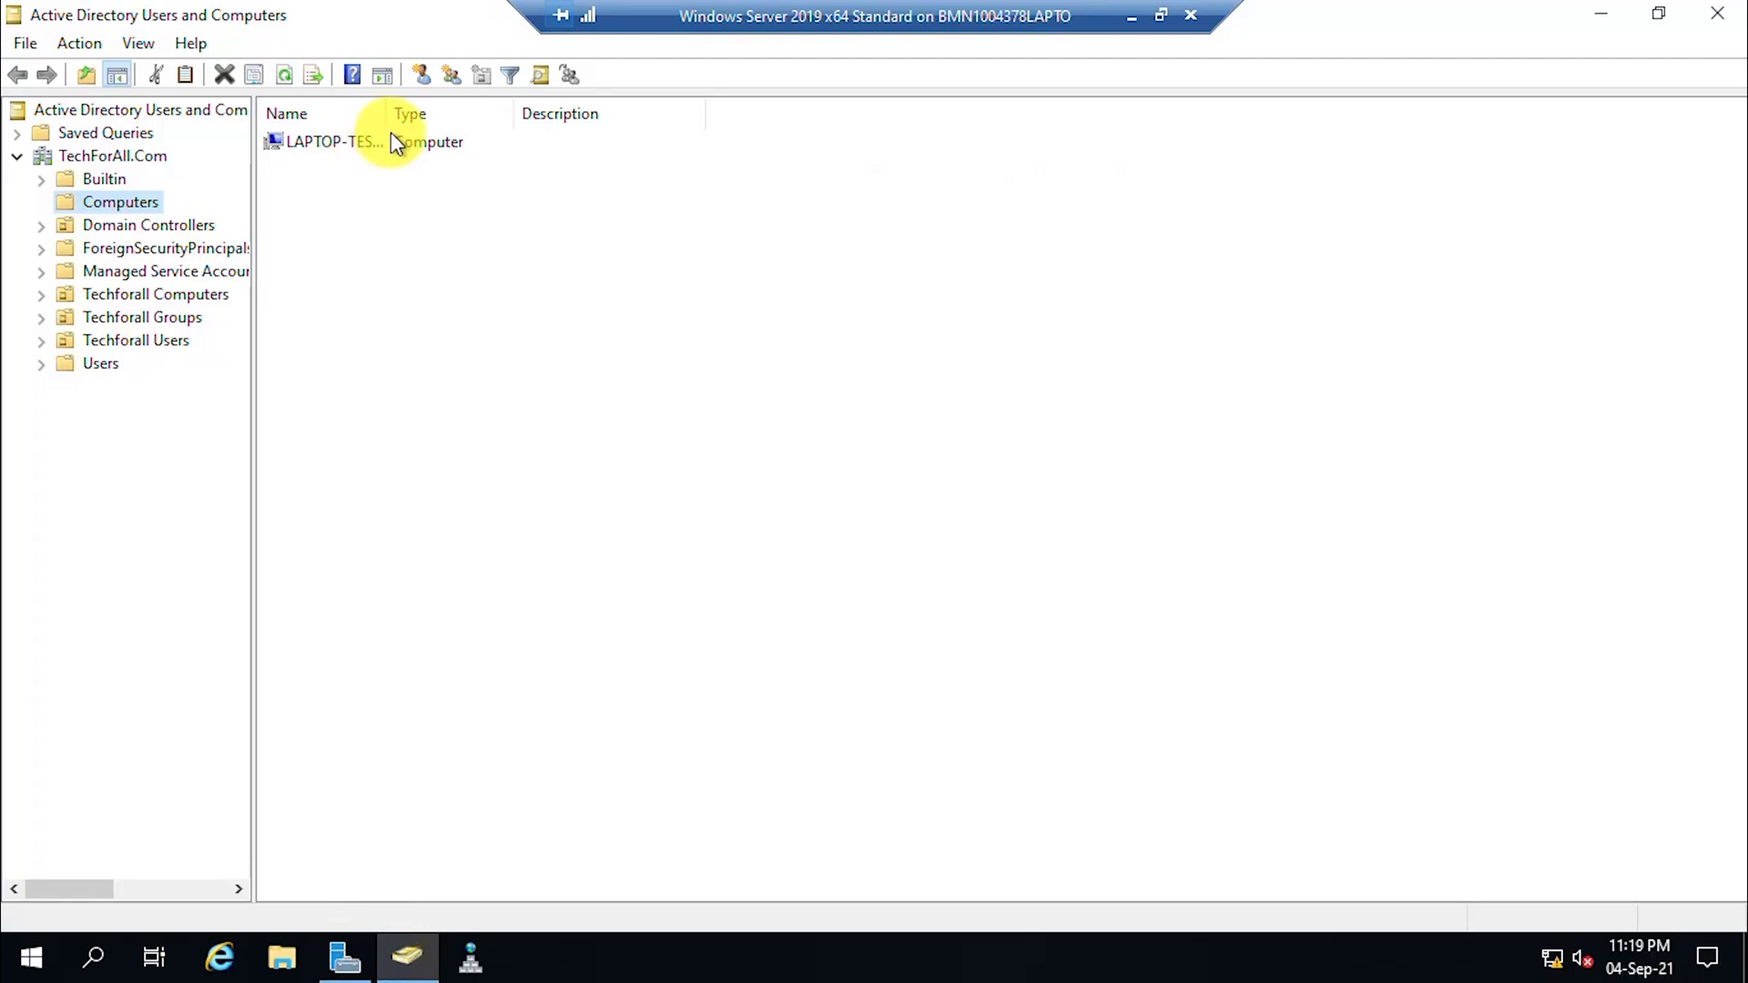
{"action": "left_click", "coordinate": [386, 144]}
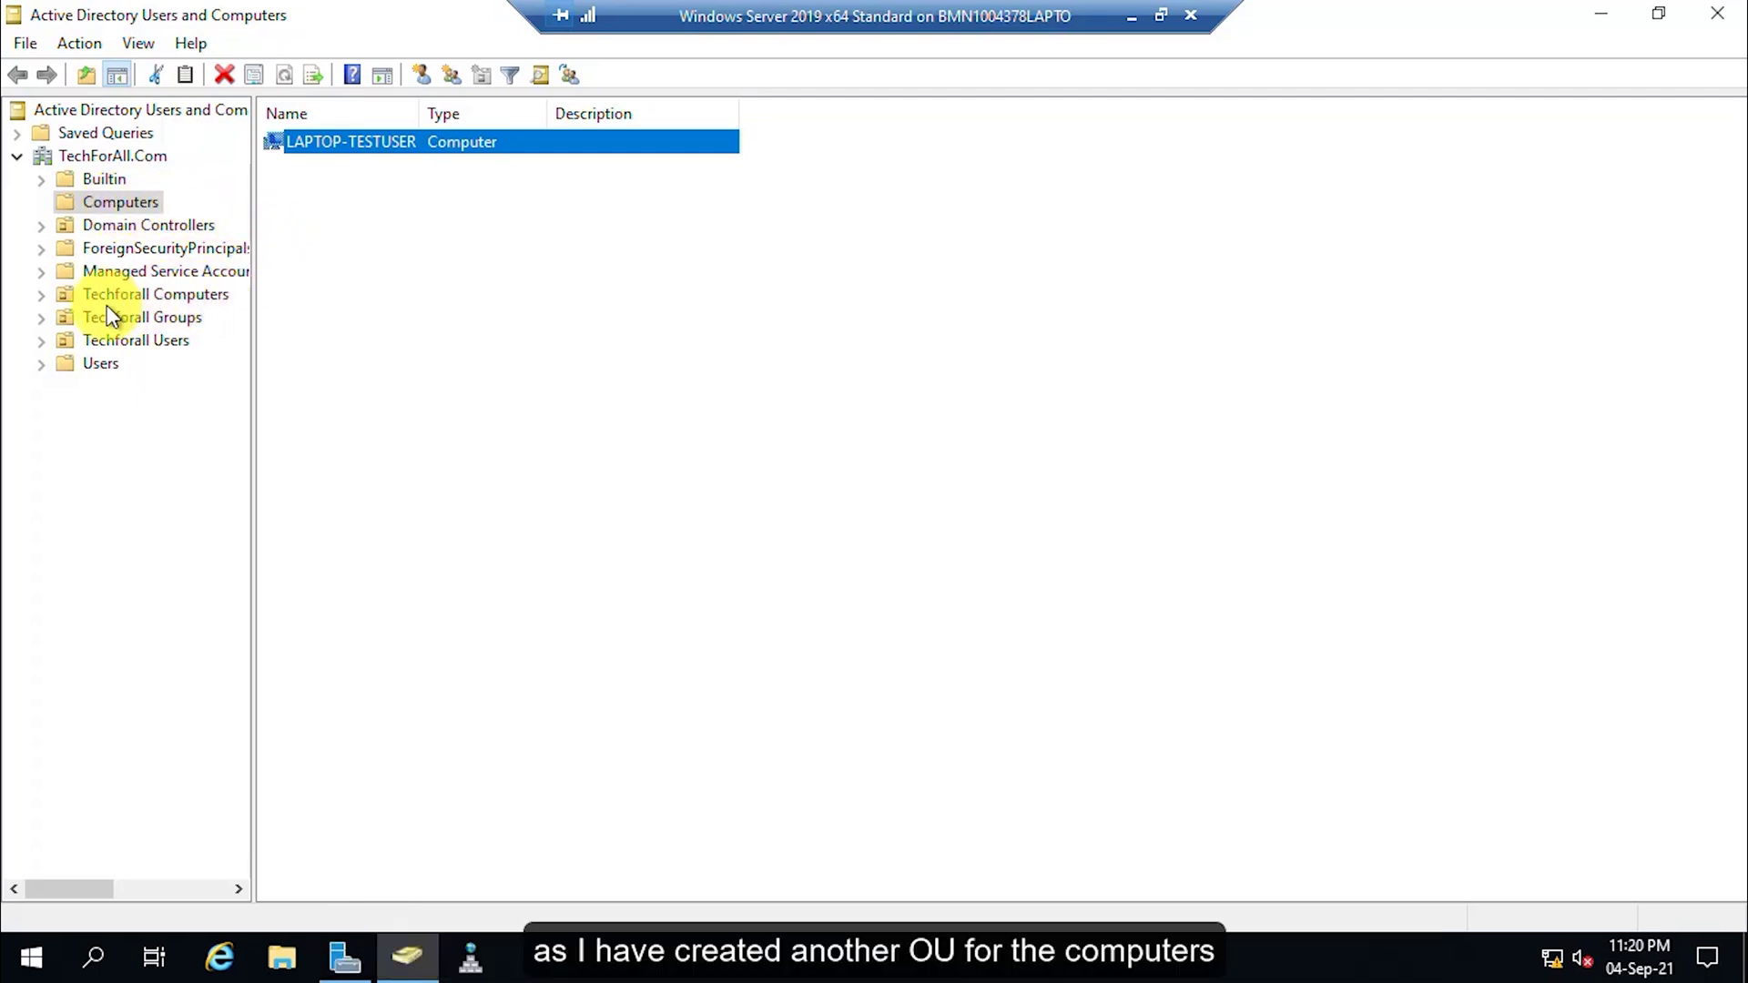
Drag LAPTOP-TESTUSER into the Techforall Computers OU, confirm the move, and view that OU.
{"action": "left_click", "coordinate": [41, 294]}
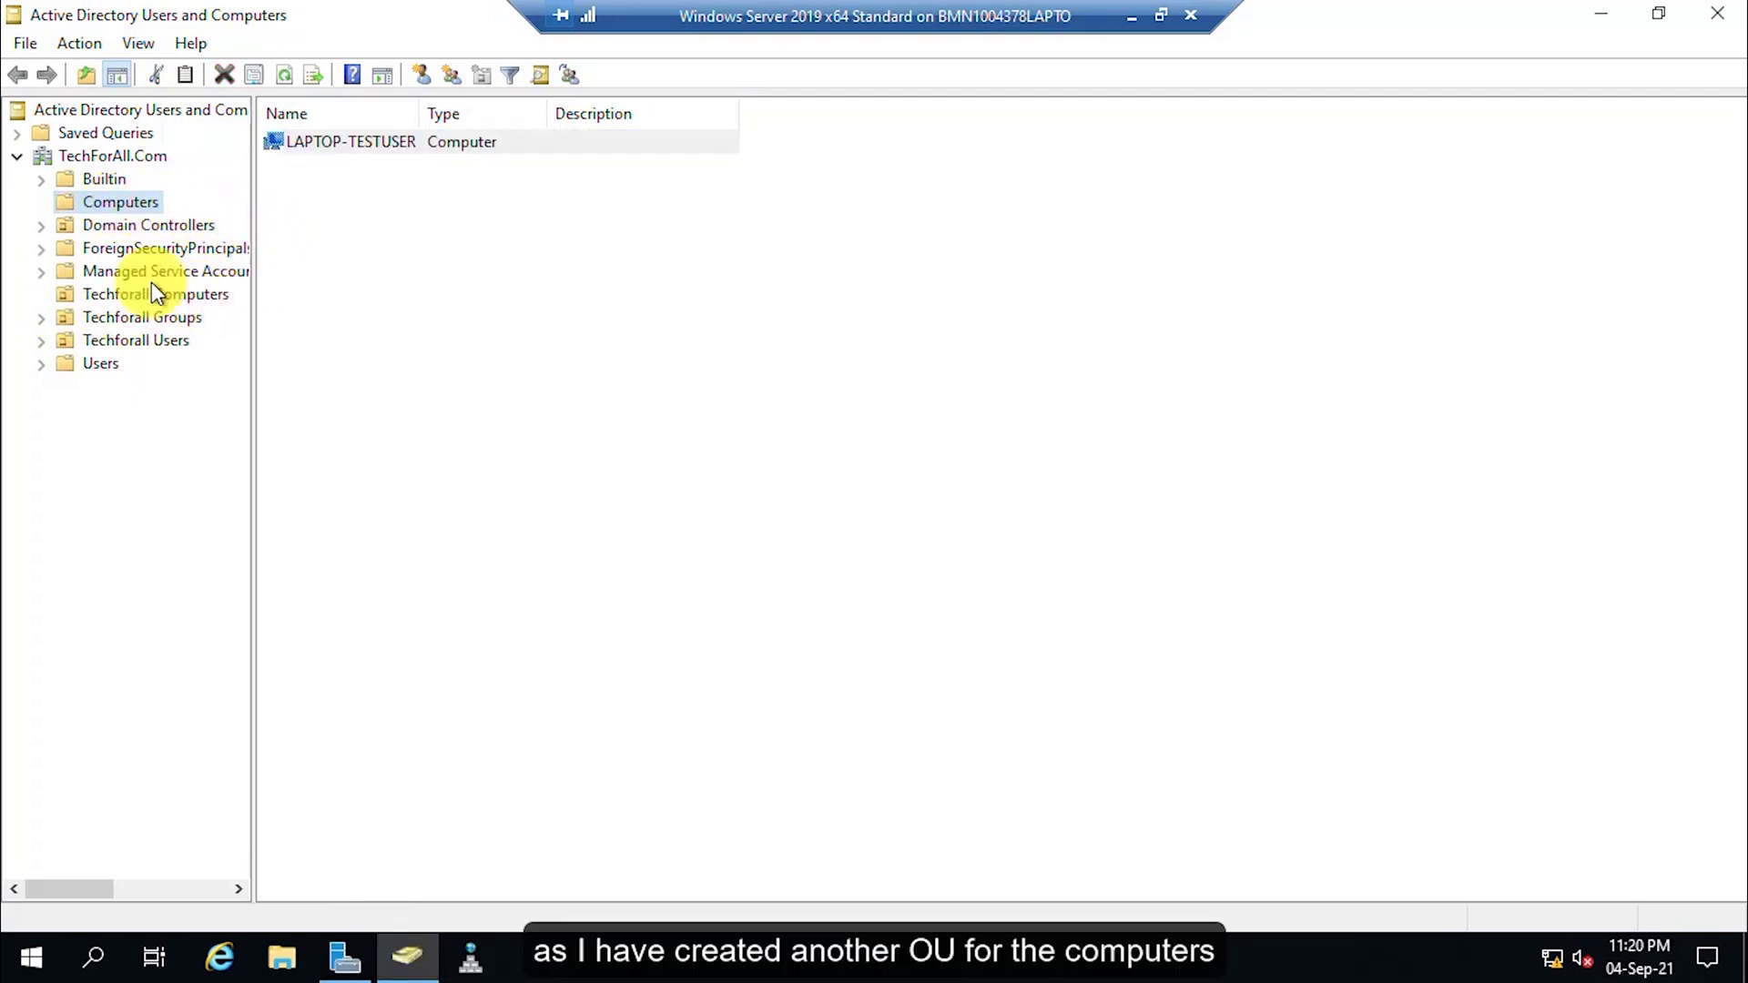
{"action": "left_click", "coordinate": [364, 145]}
{"action": "left_click_drag", "start_coordinate": [351, 146], "coordinate": [178, 299]}
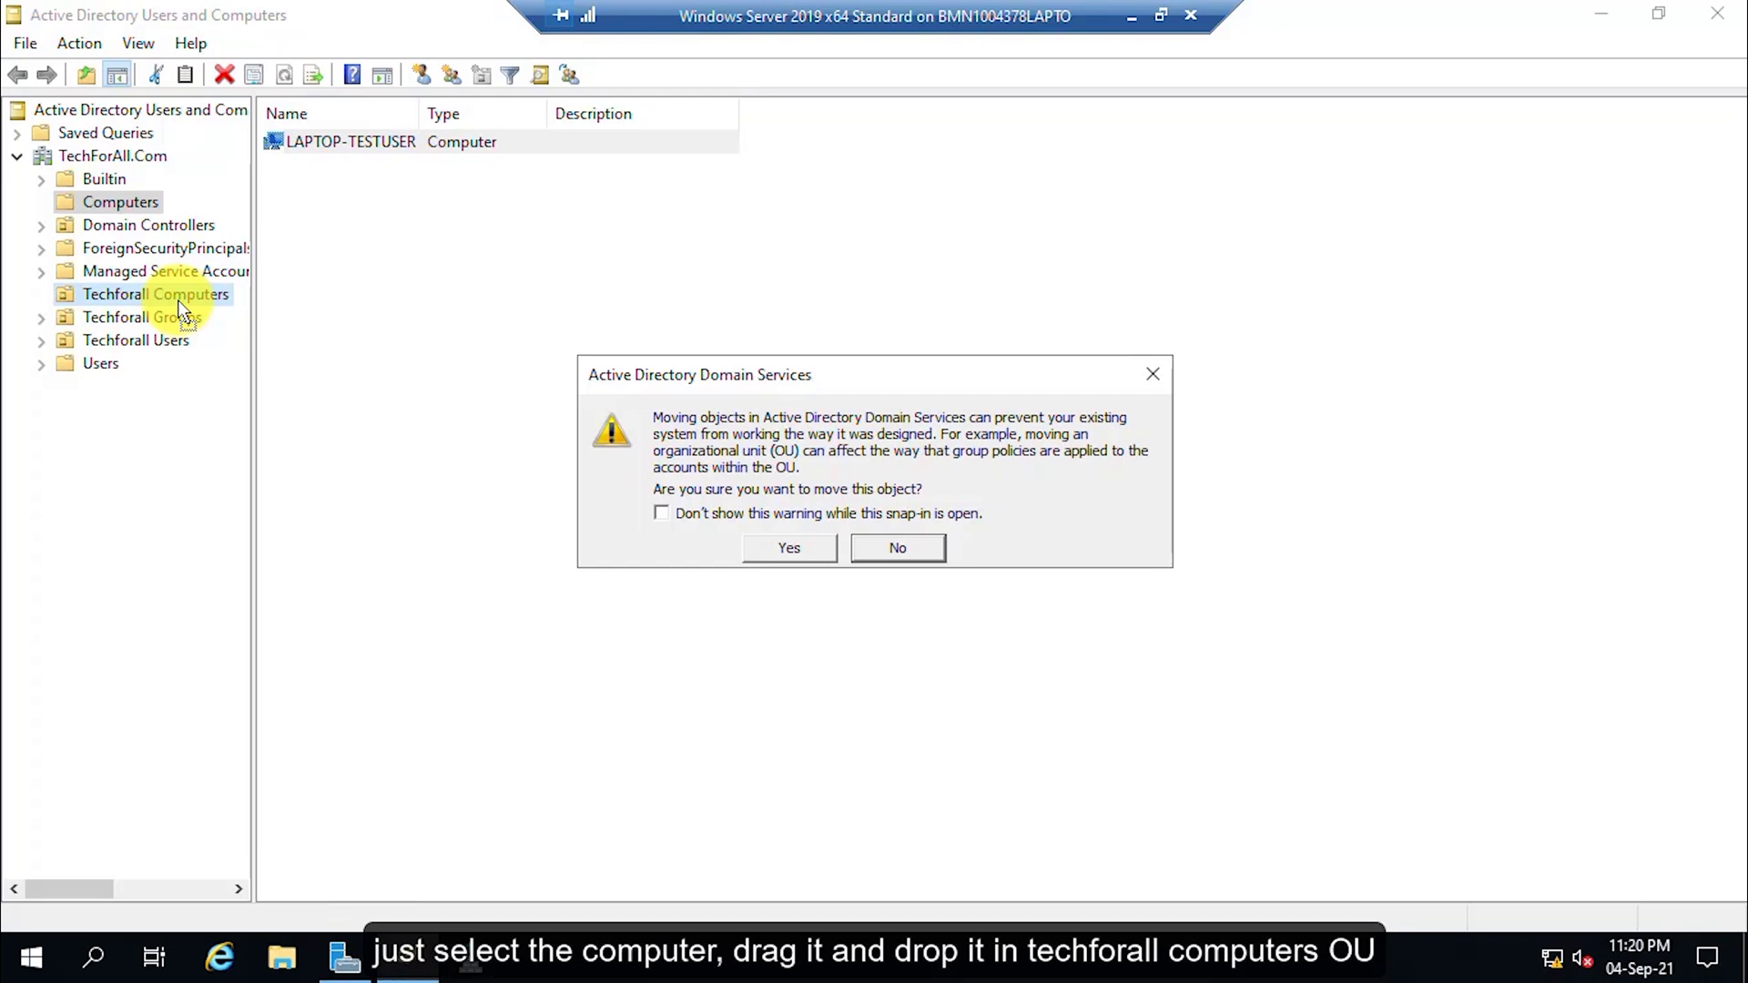
{"action": "left_click", "coordinate": [791, 549]}
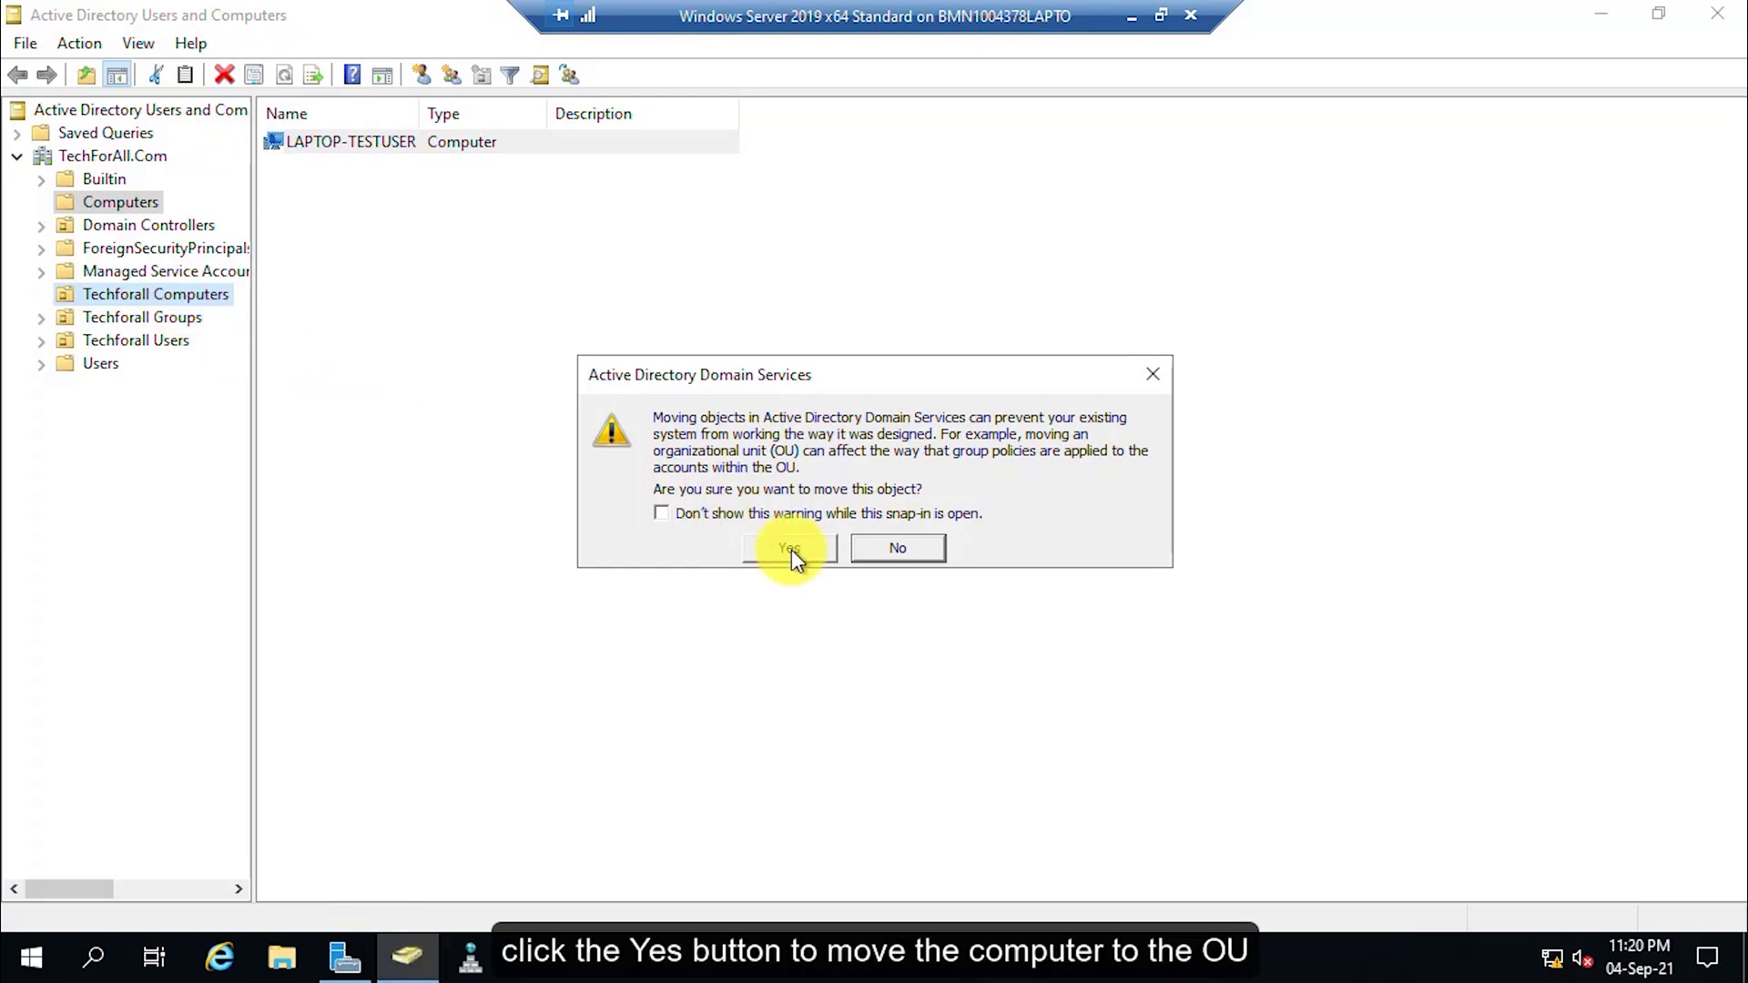
{"action": "left_click", "coordinate": [155, 294]}
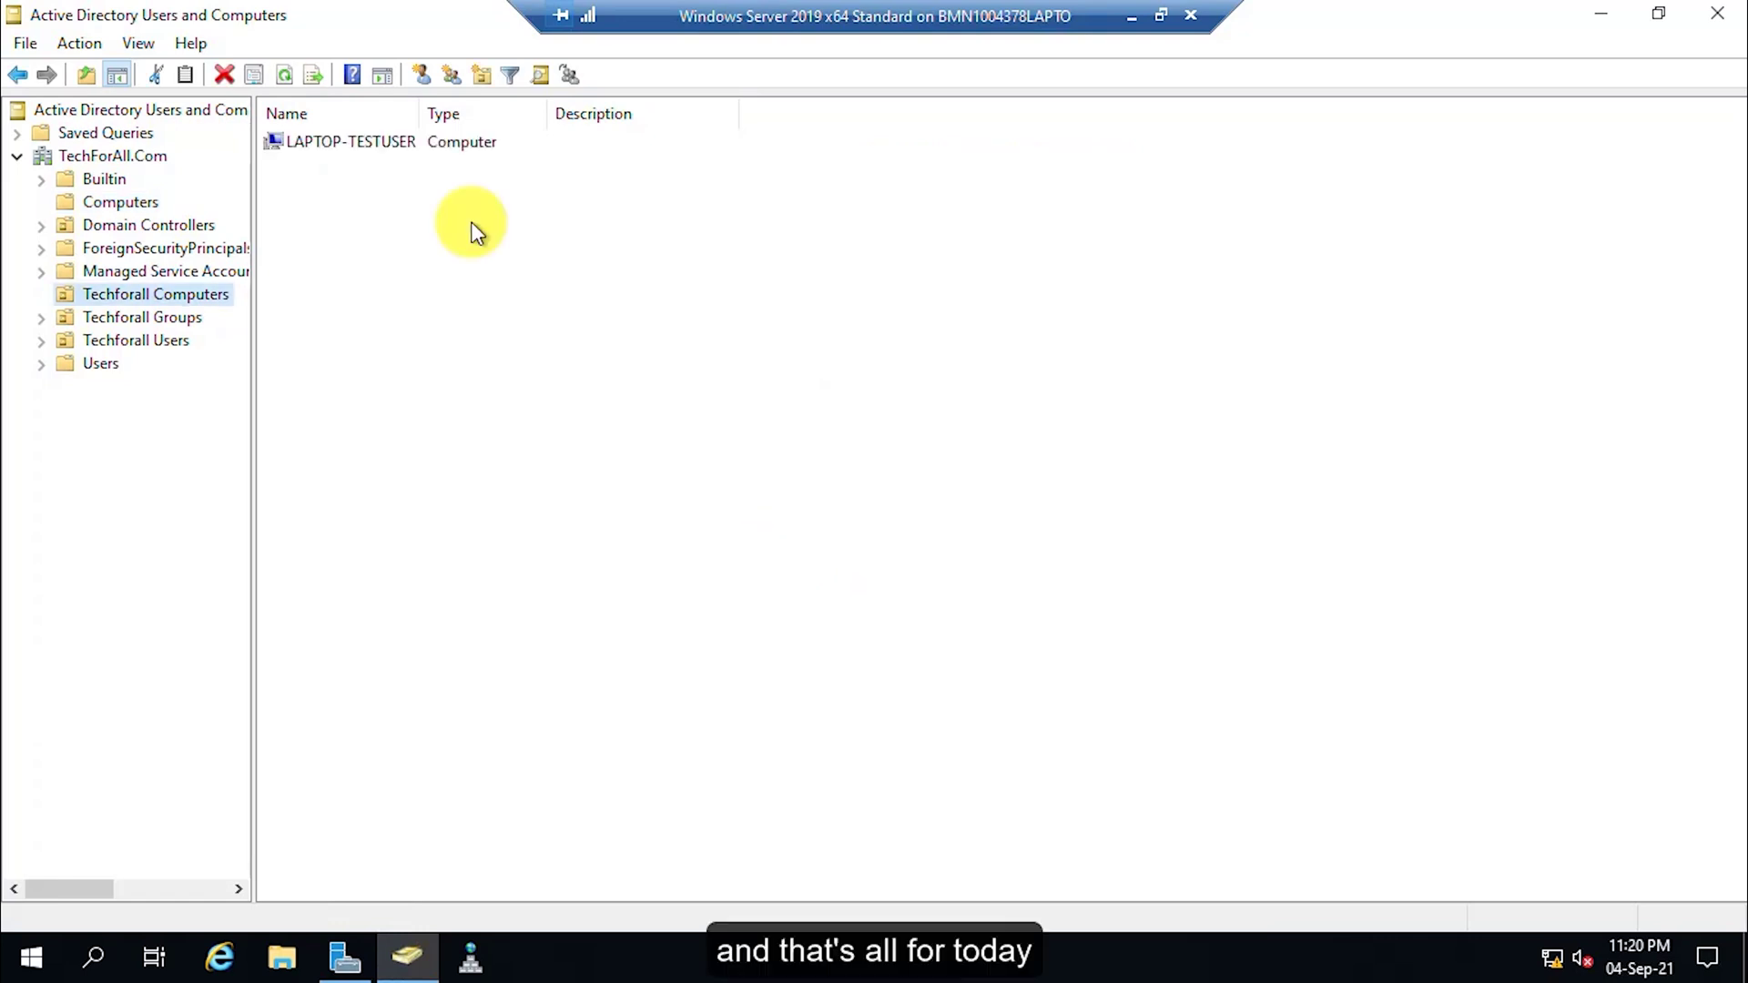